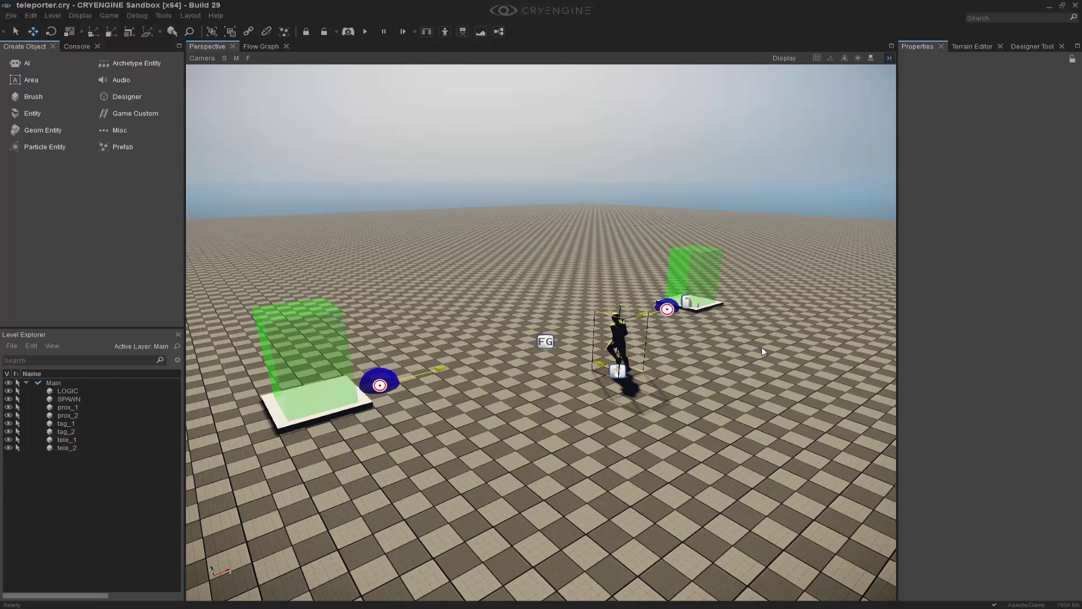
Examine the teleporter level's tag points, LOGIC flow graph entity and SPAWN point from several angles in the viewport
right_click_drag(763, 348, 765, 361)
left_click(360, 359)
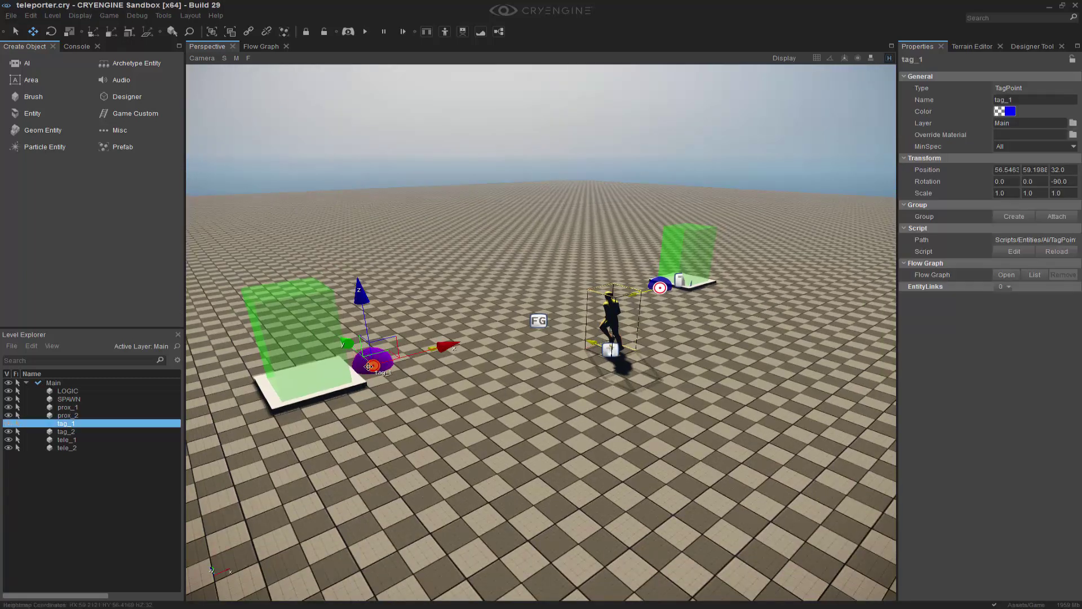
left_click(535, 319)
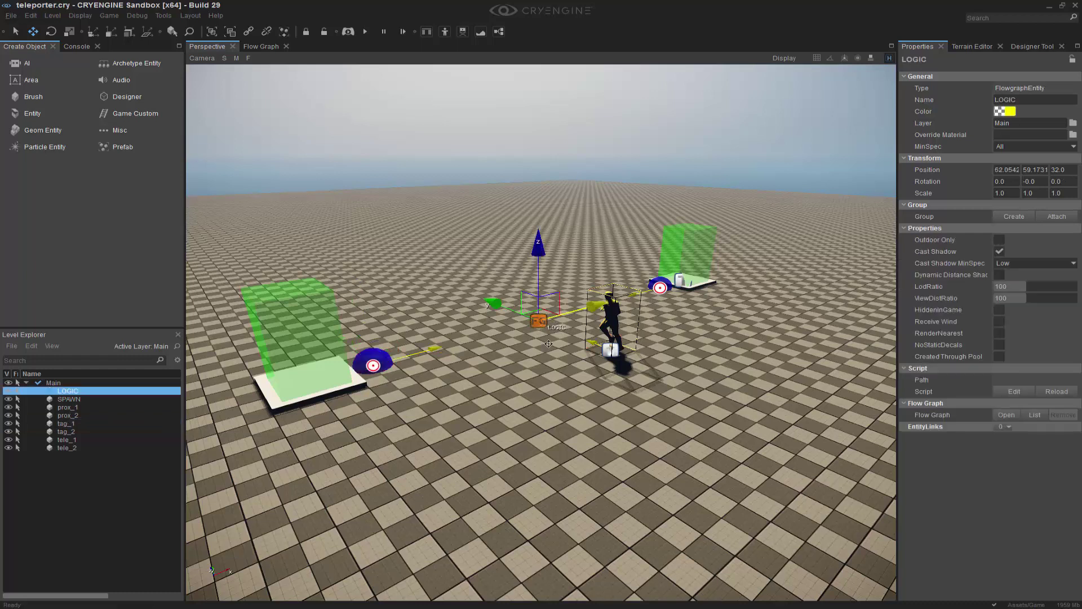
left_click(611, 348)
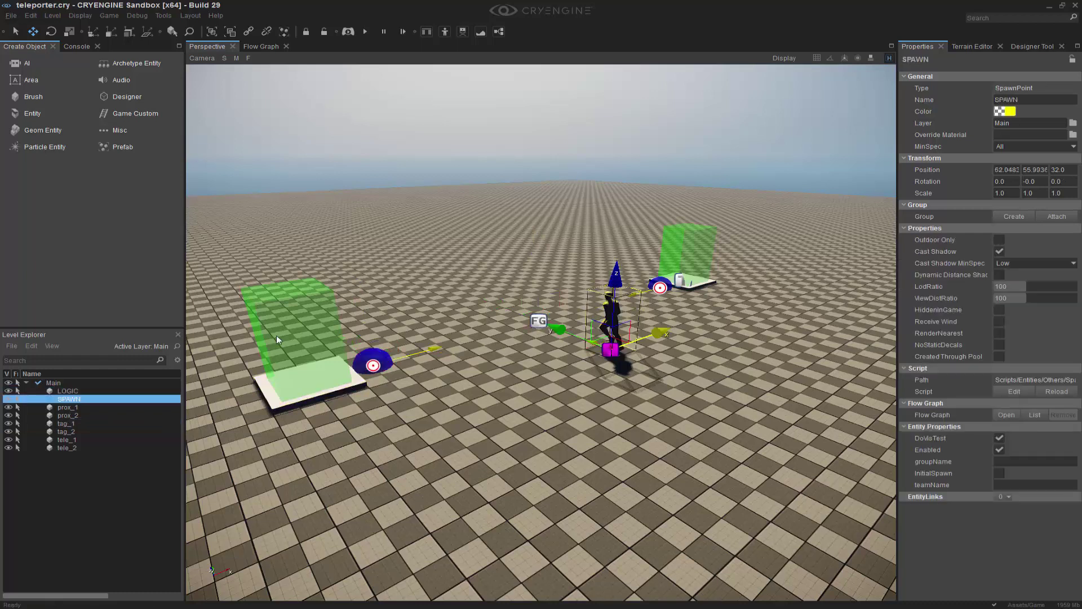
middle_click_drag(775, 367, 781, 386)
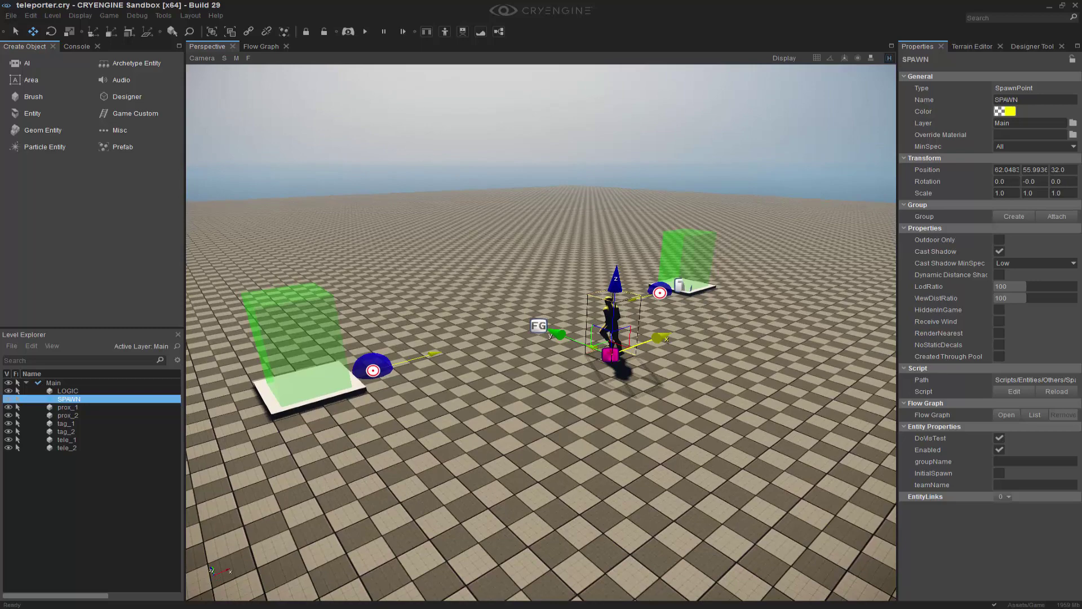
scroll(393, 404, "up", 2)
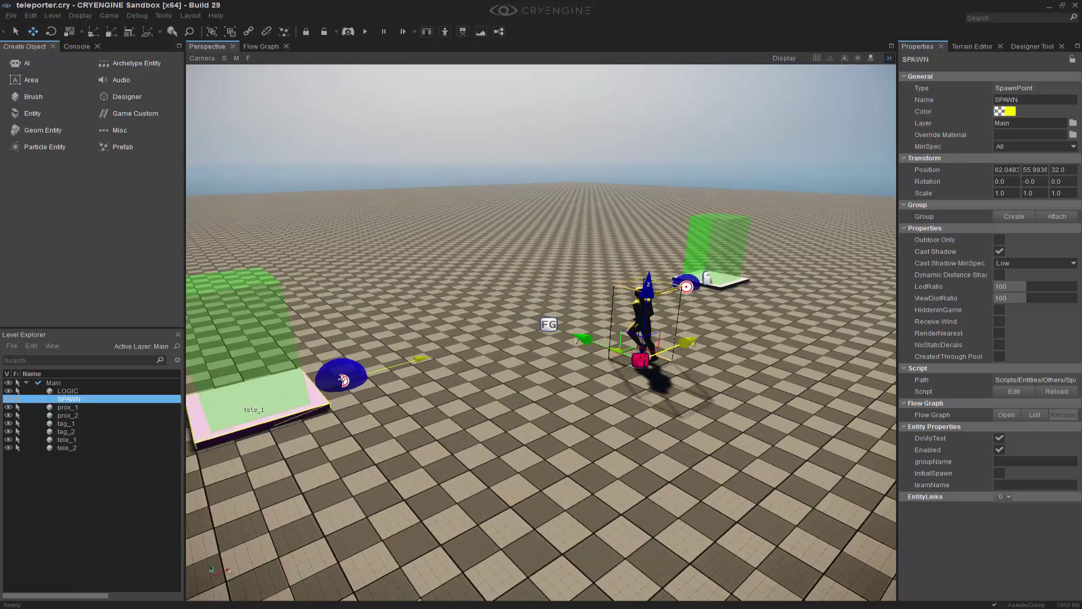
middle_click_drag(338, 389, 370, 472)
right_click_drag(693, 350, 695, 370)
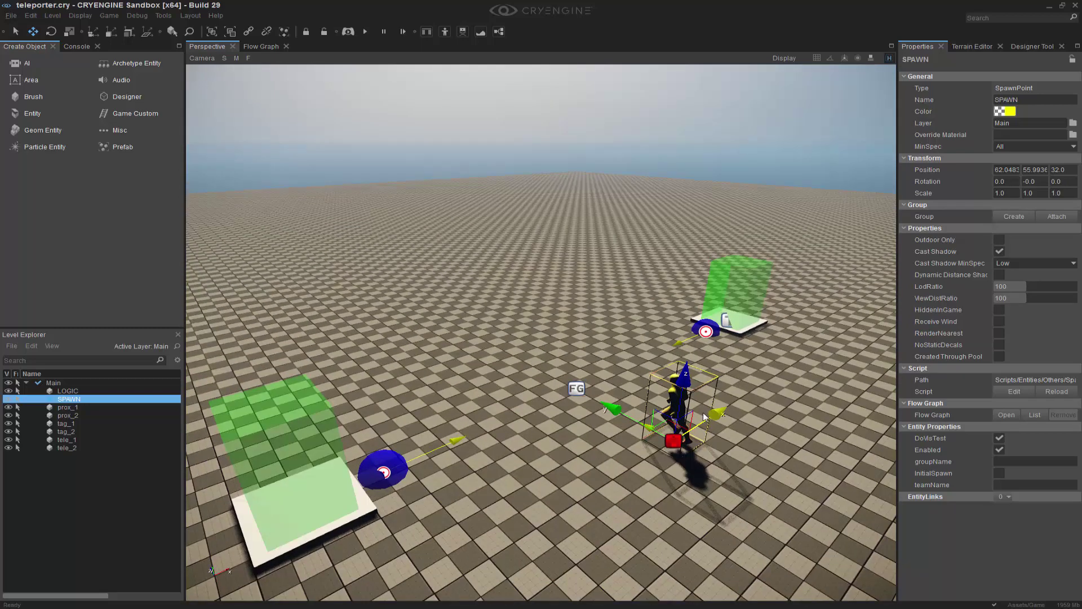
middle_click_drag(692, 350, 604, 366)
right_click_drag(692, 350, 649, 366)
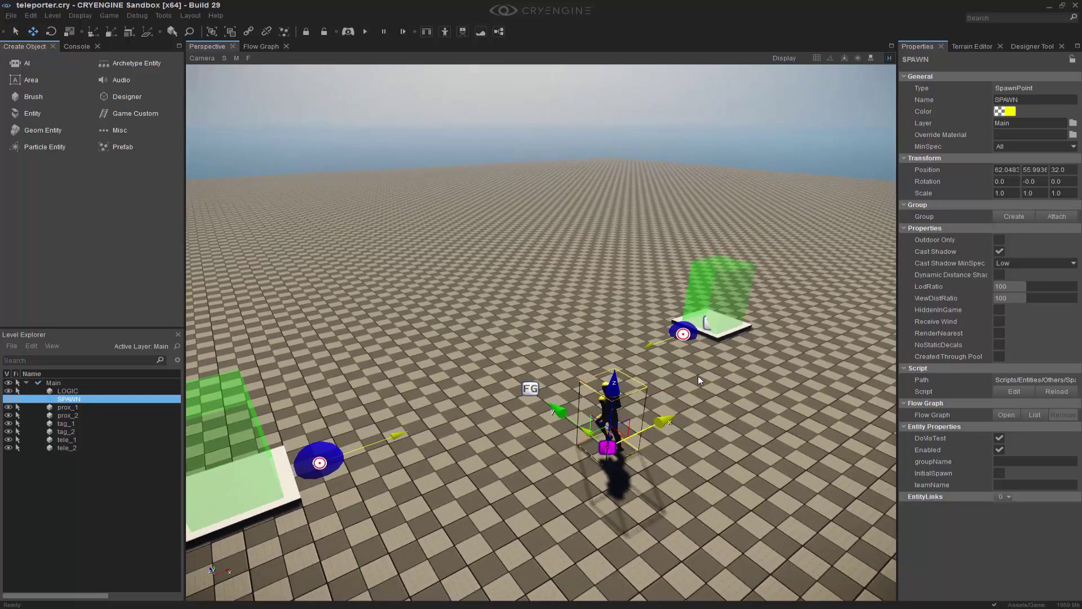
left_click(685, 336)
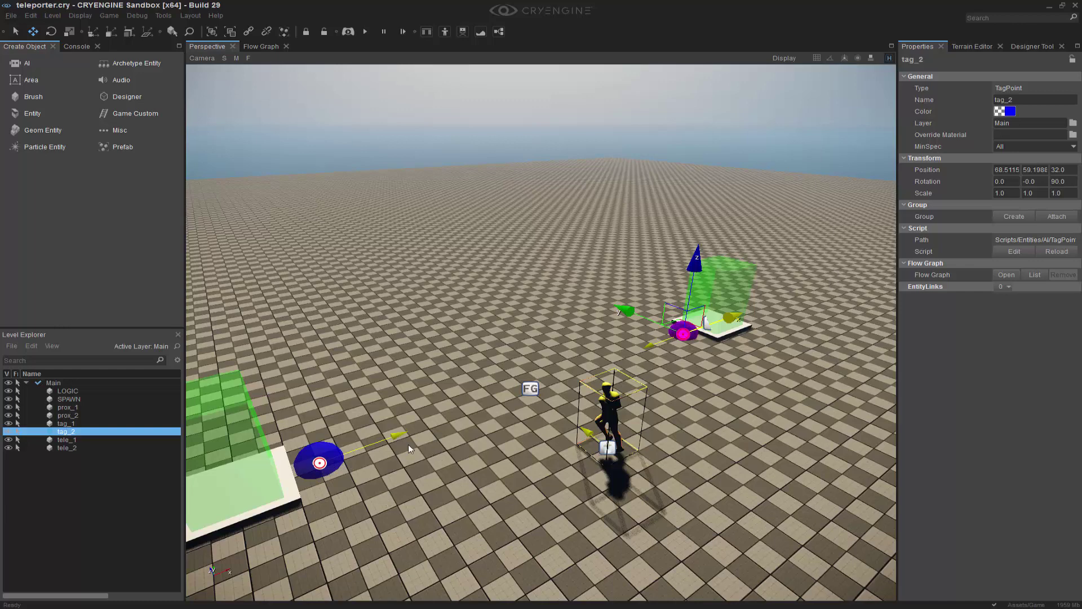
left_click(681, 498)
Create a flow graph on the LOGIC entity in a group named portal_FG and show the Flow Graph editor
scroll(704, 489, "down", 4)
left_click(533, 375)
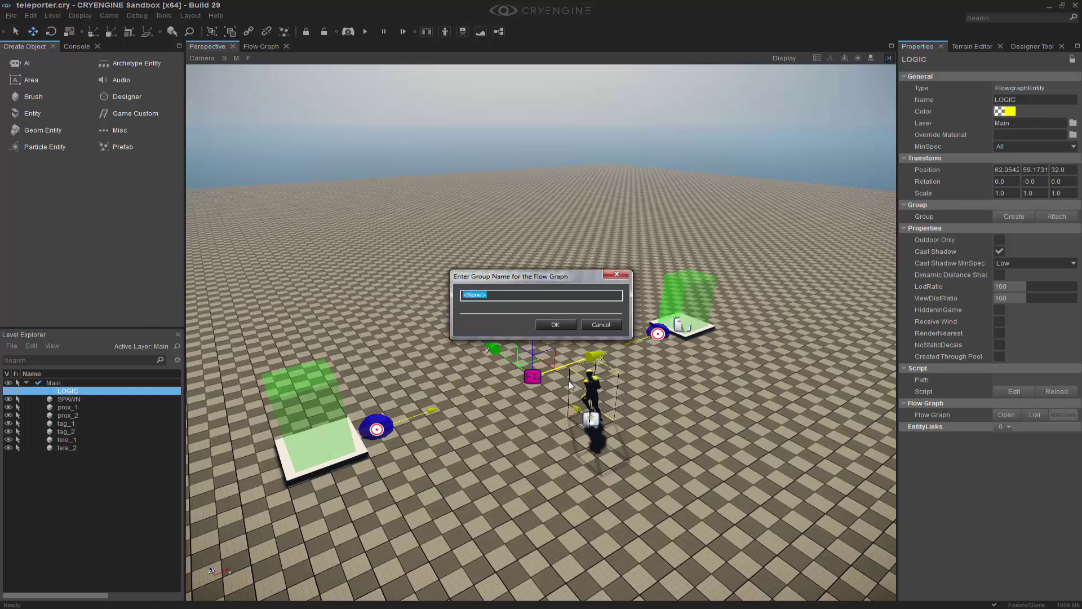
type("portal_FG")
left_click(556, 324)
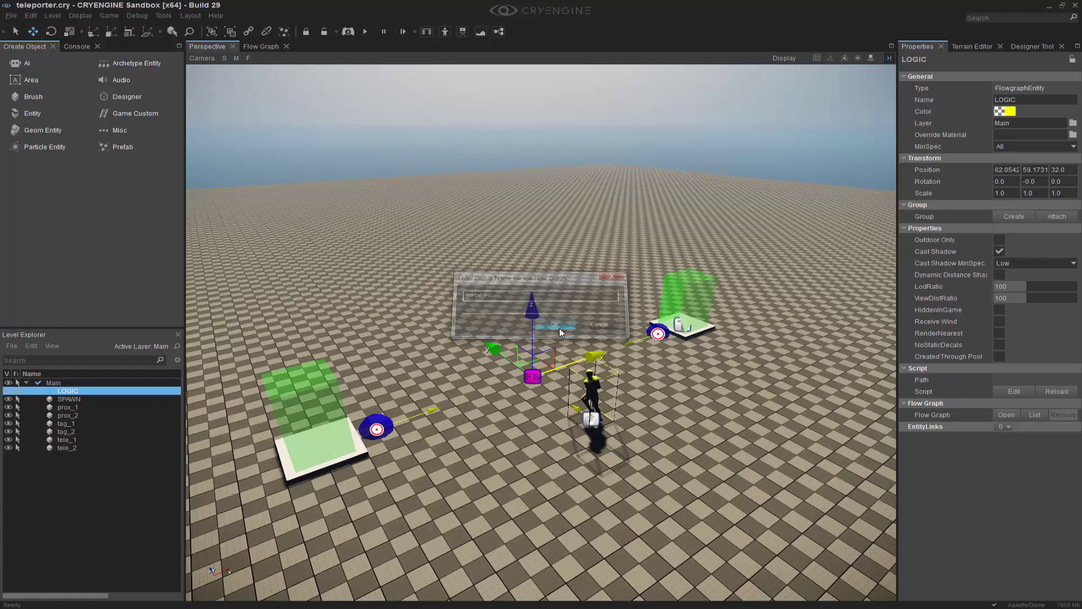
left_click(261, 46)
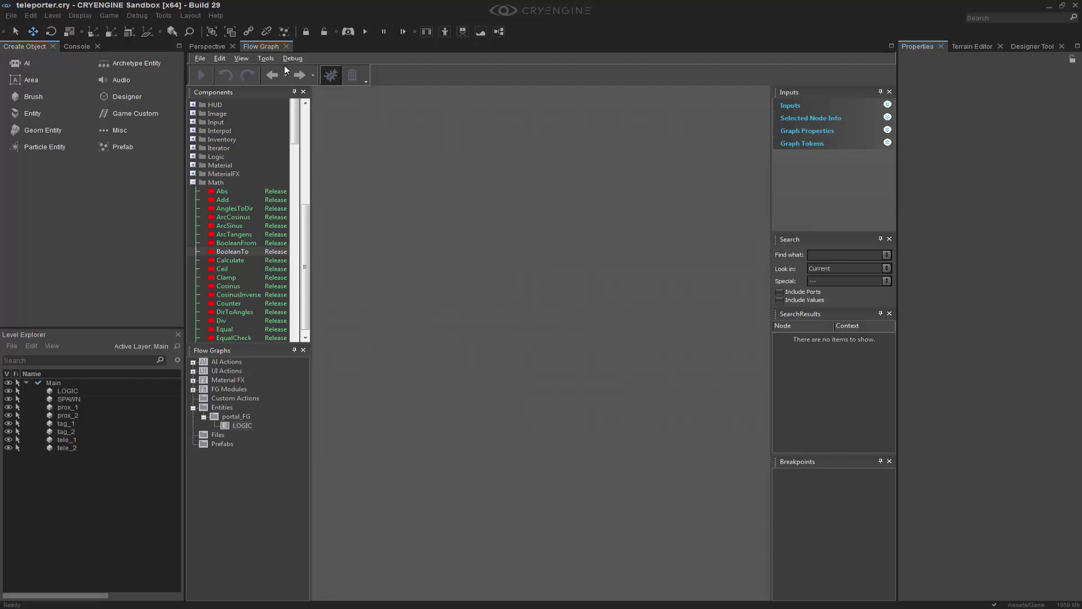
Add SPAWN, tag_1, tag_2, prox_1 and prox_2 from the level to the LOGIC flow graph as selected entities
left_click(207, 47)
right_click_drag(414, 401, 416, 389)
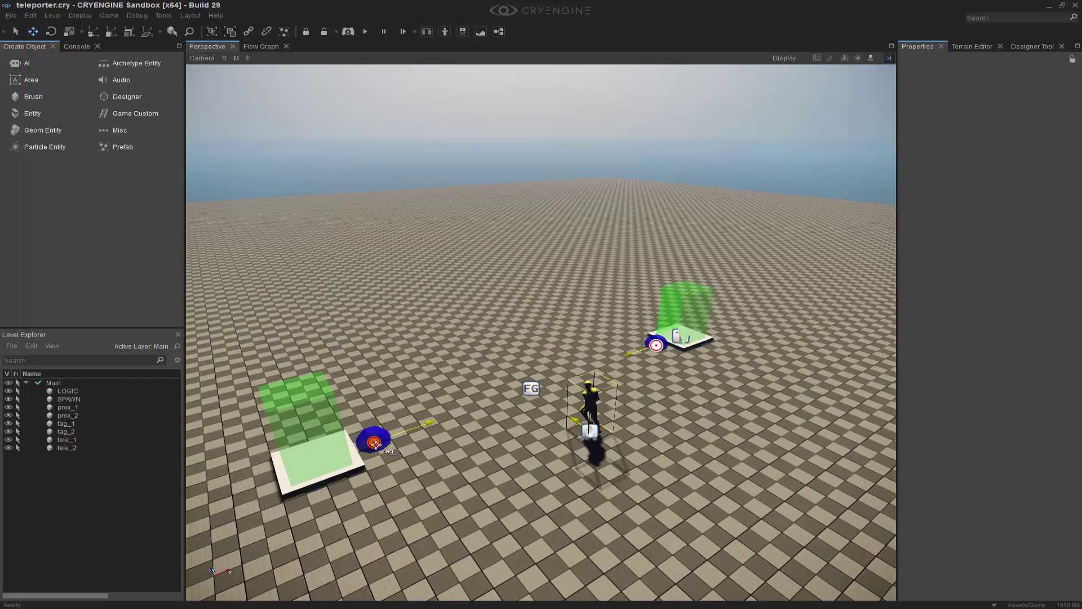
left_click(373, 442)
left_click(606, 433, "ctrl")
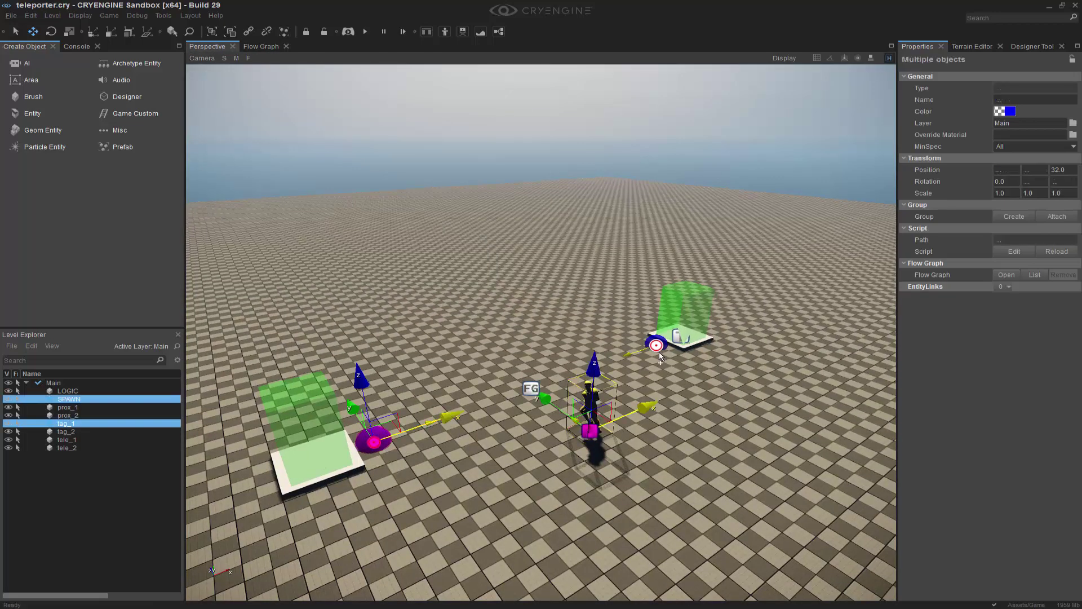
left_click(680, 338, "ctrl")
key("space")
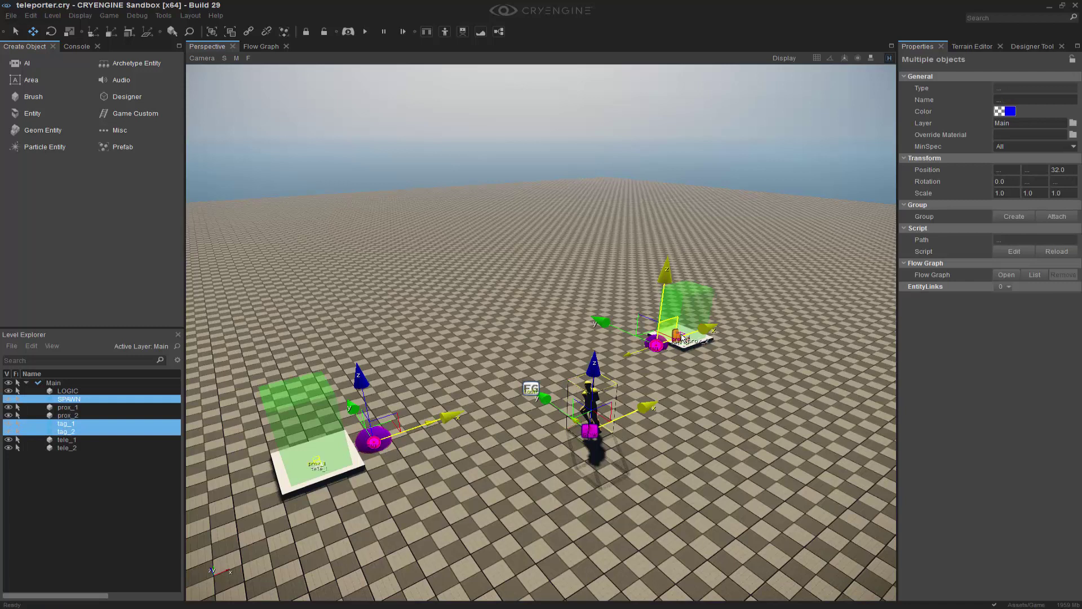
left_click(678, 336, "ctrl")
left_click(287, 493, "ctrl")
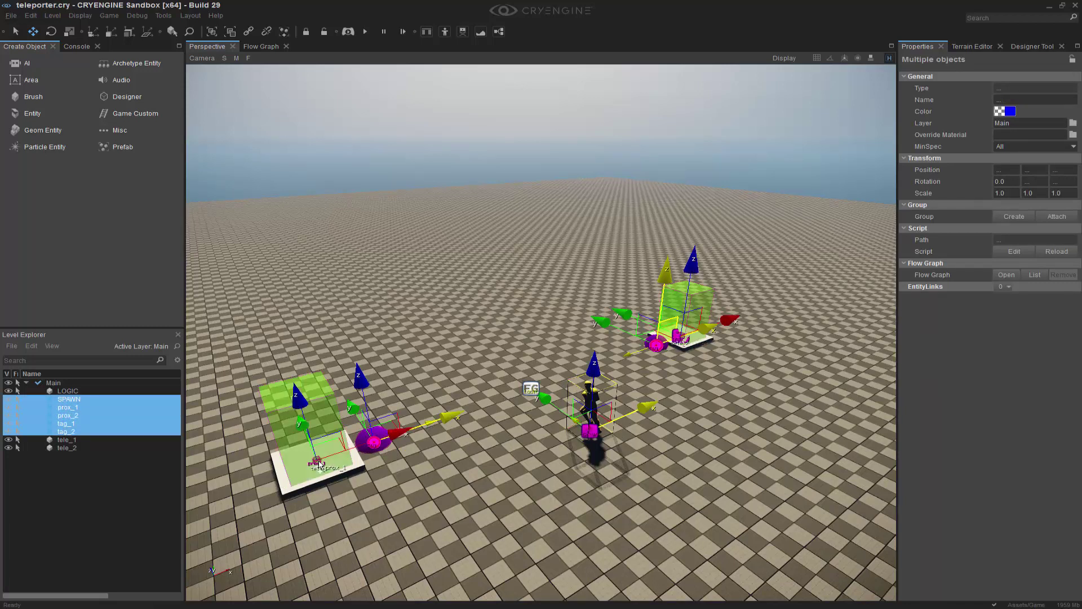
left_click(259, 47)
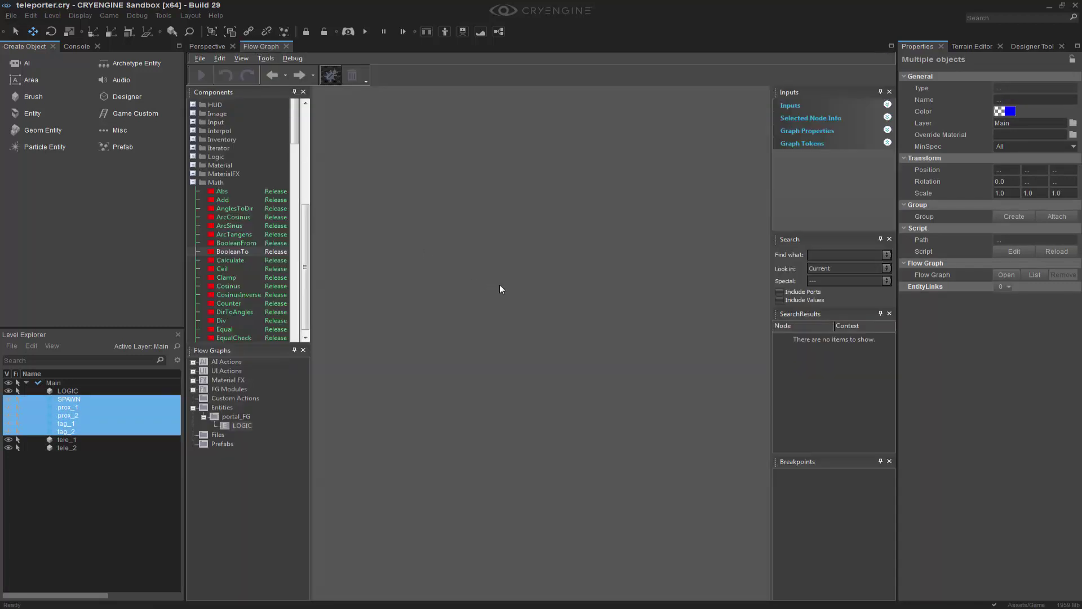
right_click(552, 296)
left_click(590, 311)
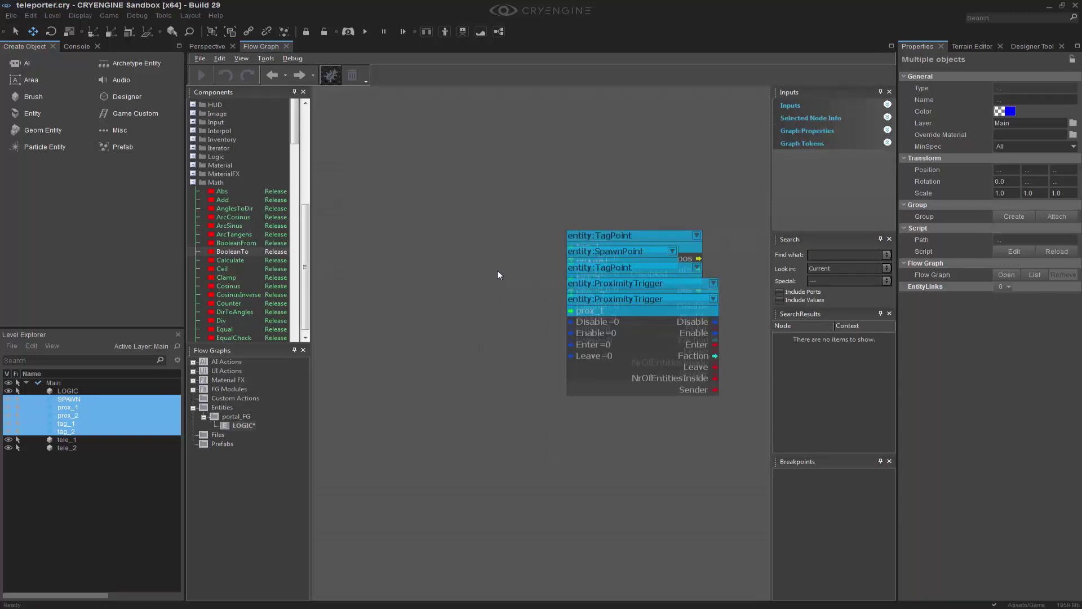
Spread out the stacked nodes: prox_1 above prox_2, tag_2 above tag_1 to their right, and SPAWN to the left of the triggers
left_click_drag(546, 314, 407, 232)
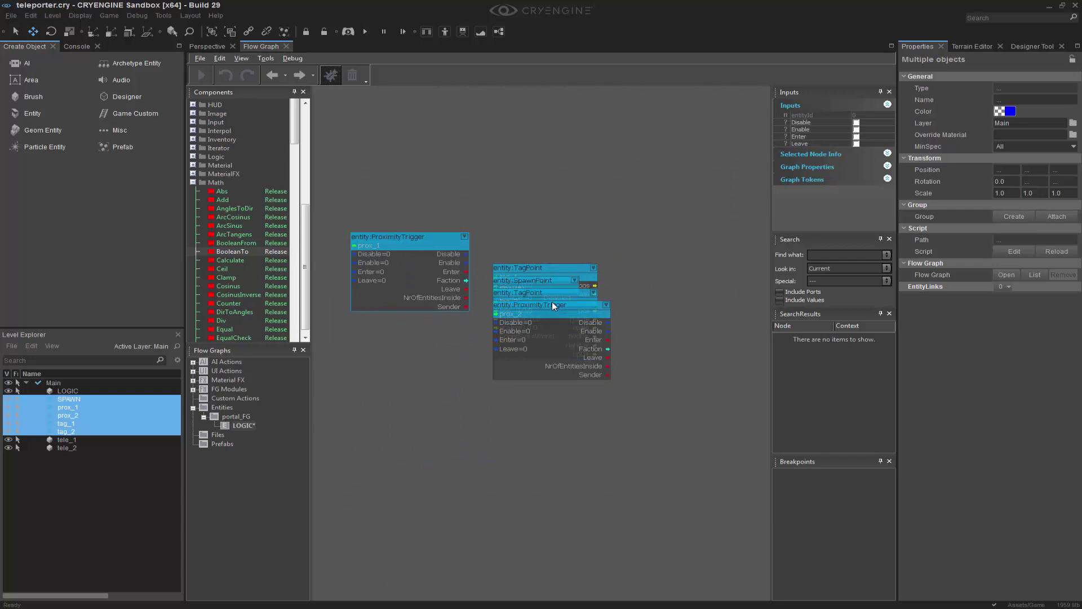
left_click_drag(553, 303, 414, 373)
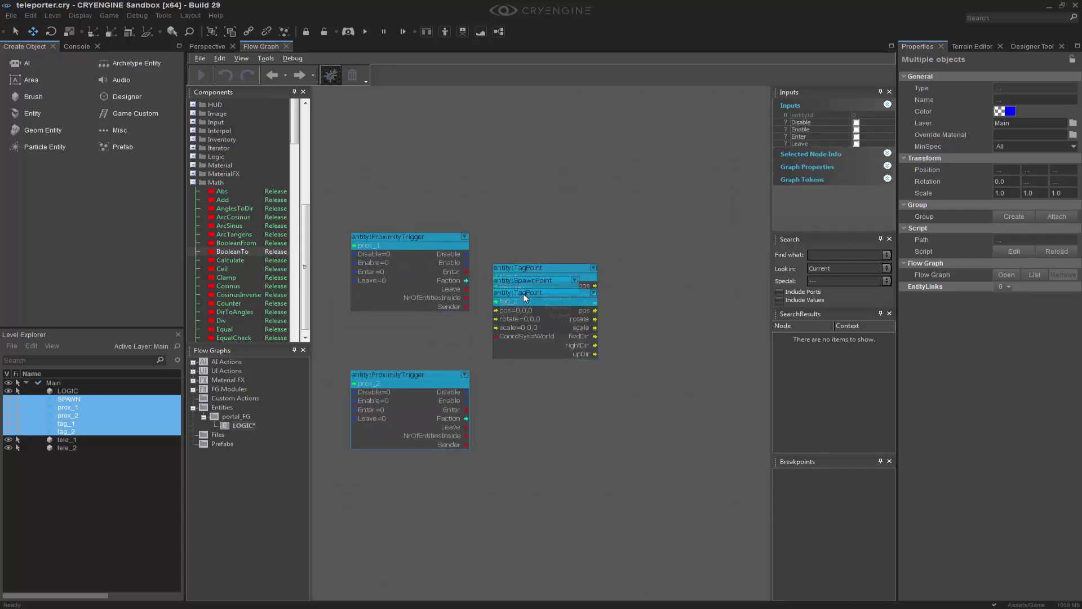
left_click_drag(523, 293, 678, 238)
left_click_drag(578, 271, 731, 374)
scroll(527, 409, "down", 3)
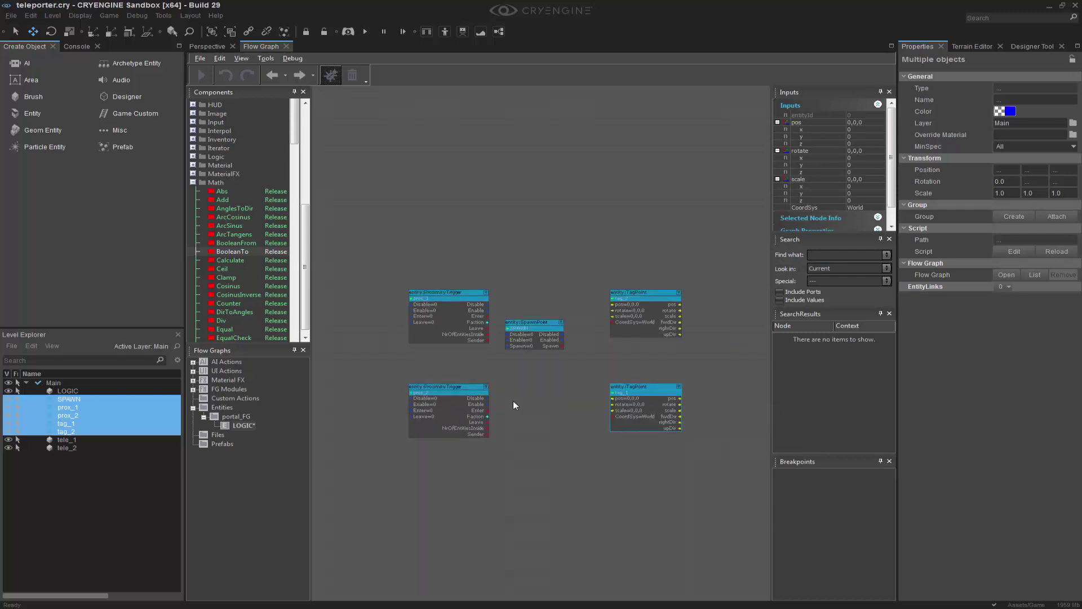
left_click_drag(627, 289, 457, 332)
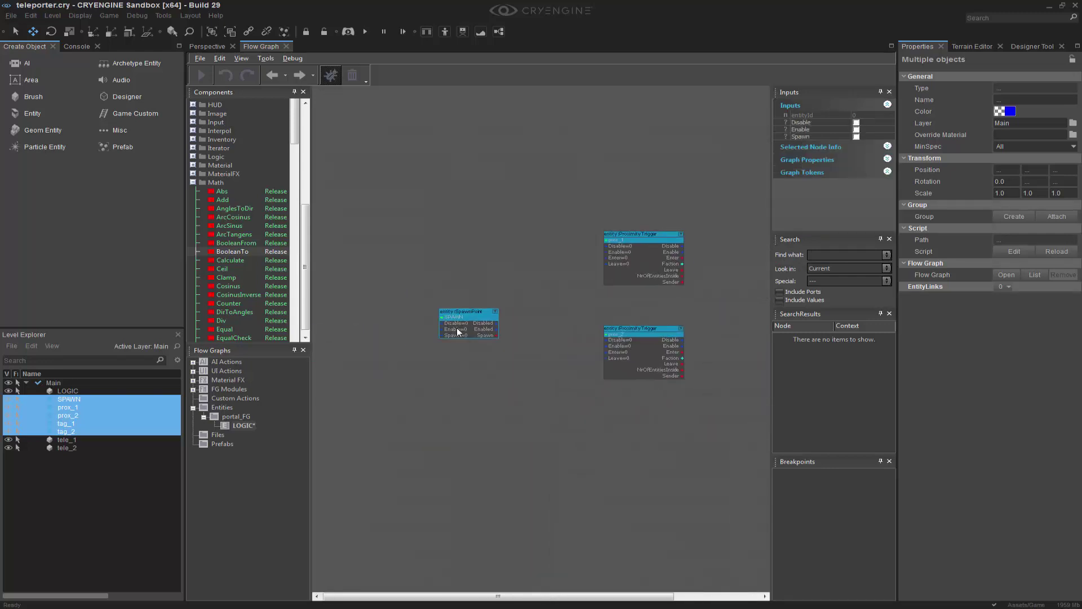
Add a Game:Start node before the SPAWN node and connect its output to the Spawn input
right_click(370, 334)
left_click(409, 383)
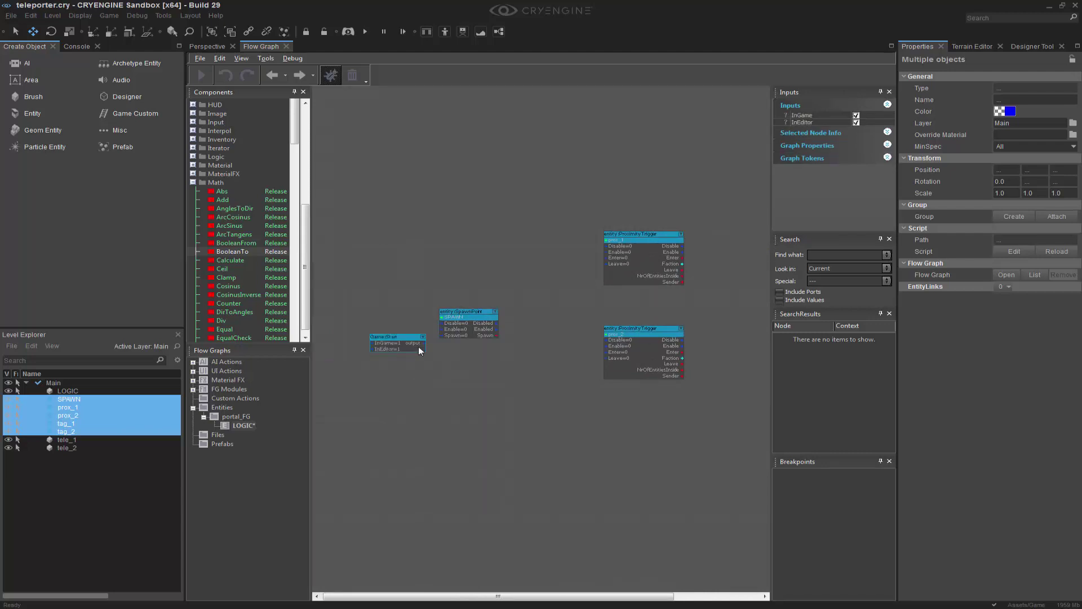
left_click_drag(397, 337, 439, 335)
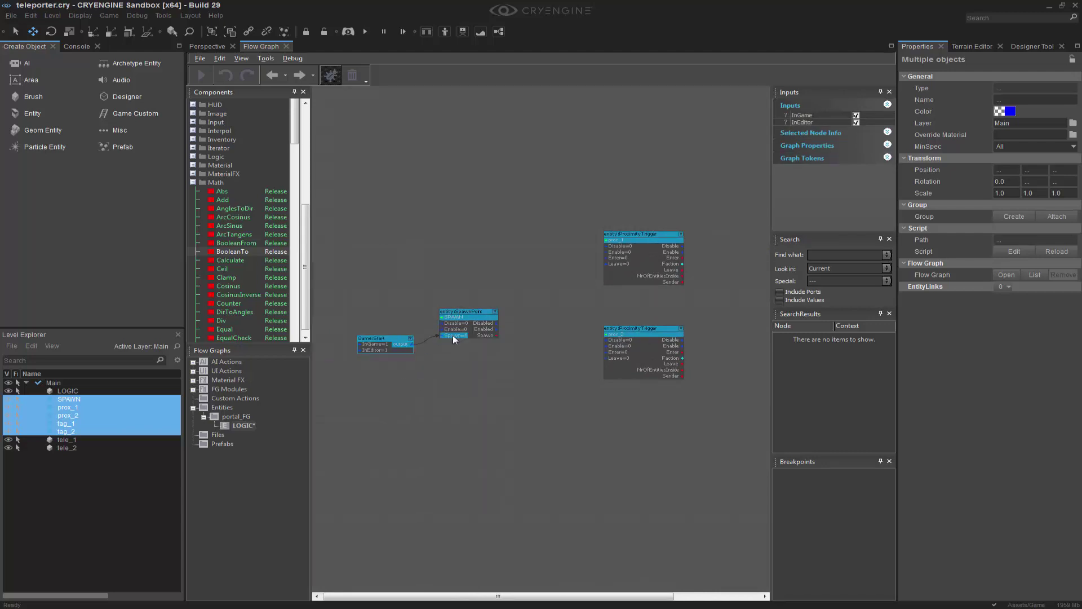
left_click(514, 408)
Add an Entity:BeamEntity node beside the tag_1 node and connect tag_1's pos output to its Position input
middle_click_drag(717, 329, 538, 383)
scroll(545, 395, "up", 3)
middle_click_drag(760, 371, 699, 333)
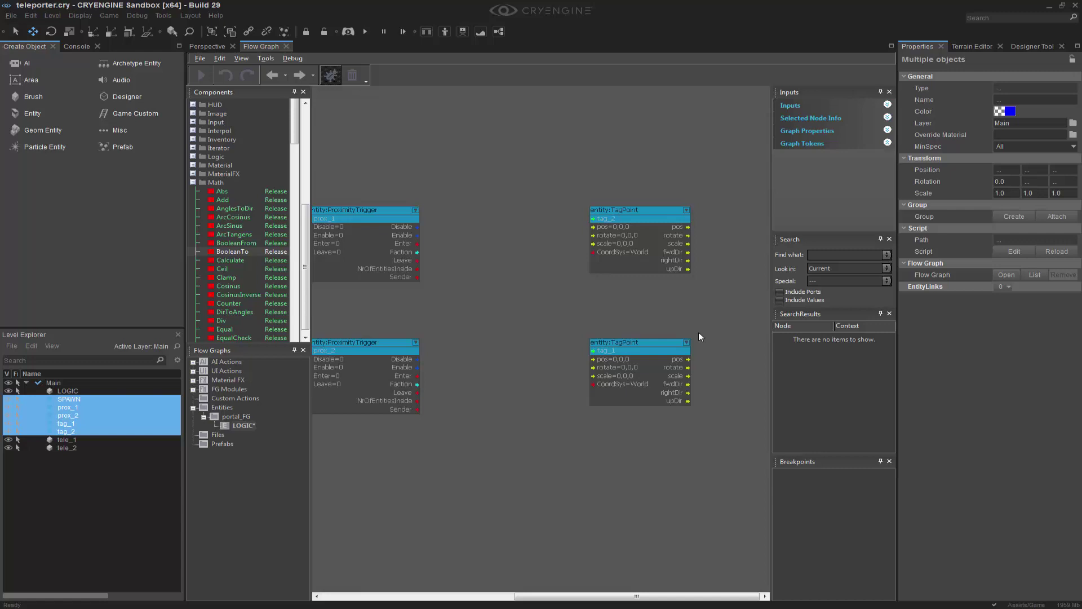
scroll(583, 342, "down", 3)
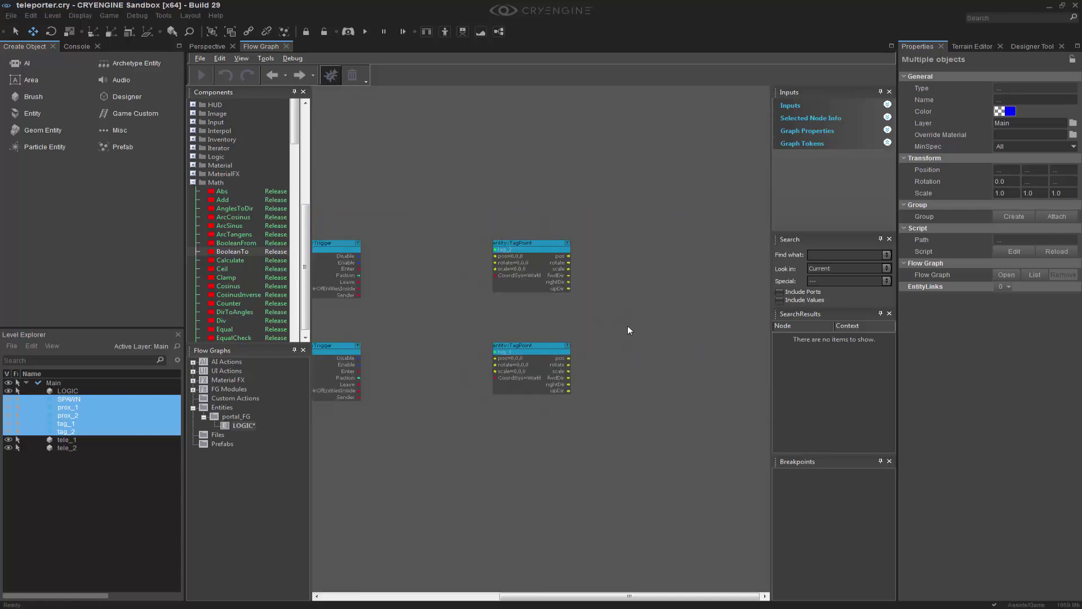
type("q")
type("beam")
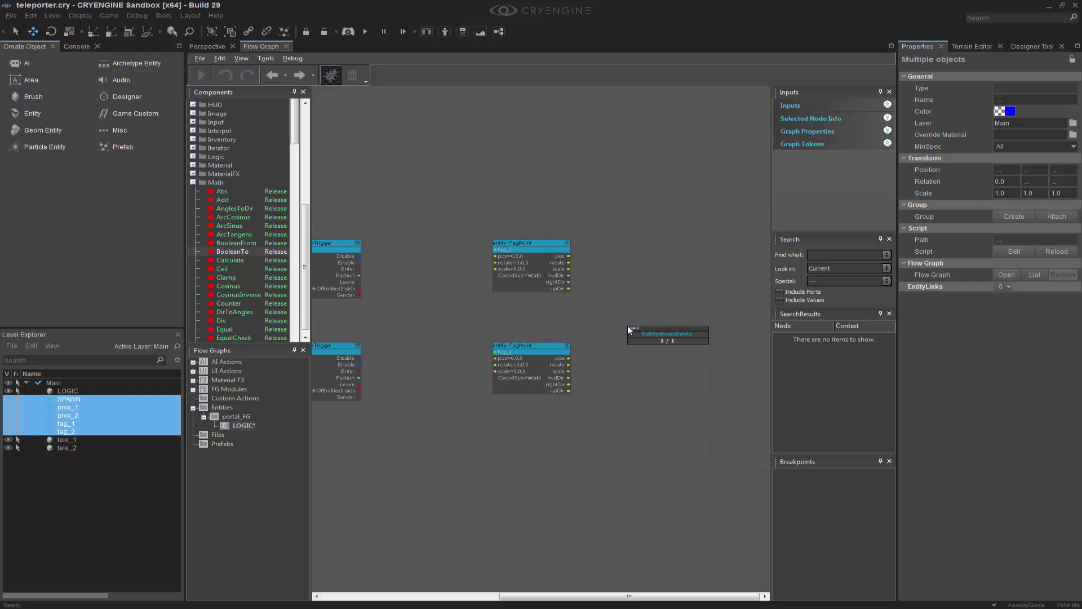
key("Return")
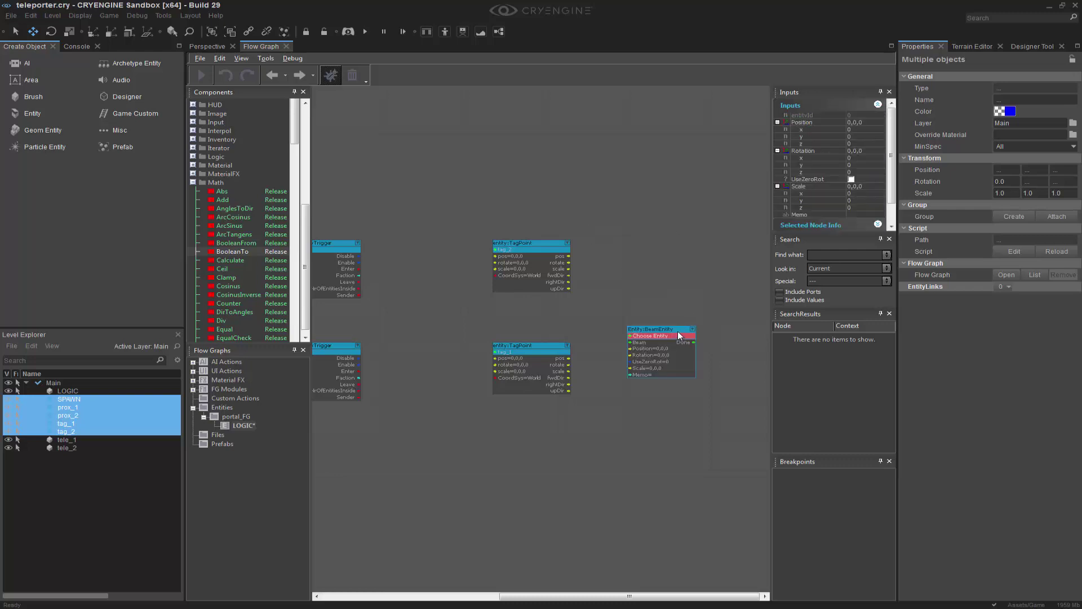
left_click_drag(680, 332, 651, 323)
left_click_drag(567, 357, 592, 345)
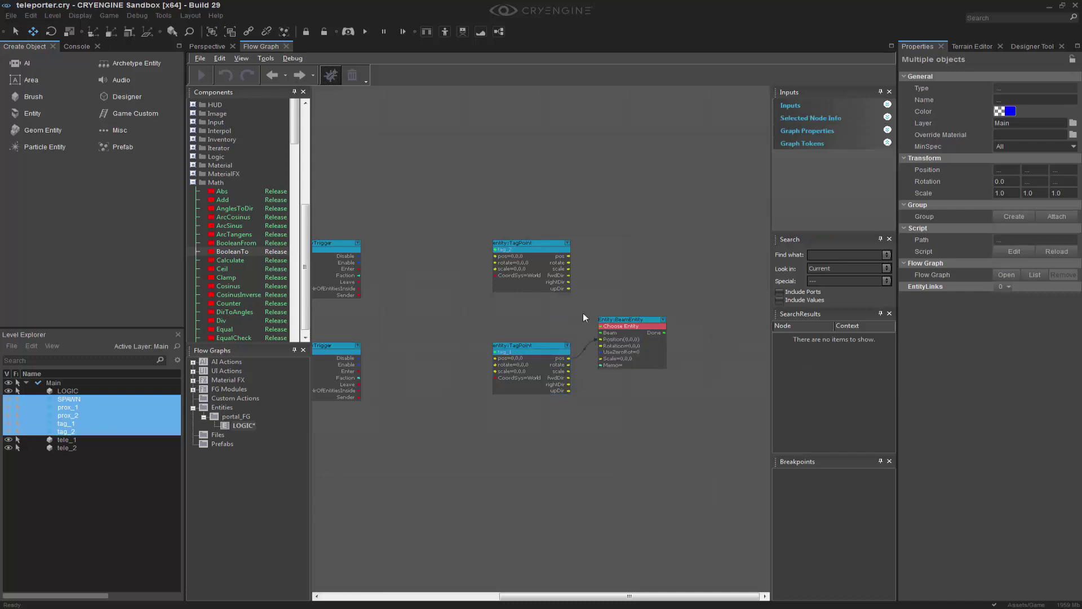
Copy the BeamEntity node, place the duplicate beside tag_2, and connect tag_2's pos output to its Position input
right_click_drag(580, 313, 578, 335)
left_click(639, 349)
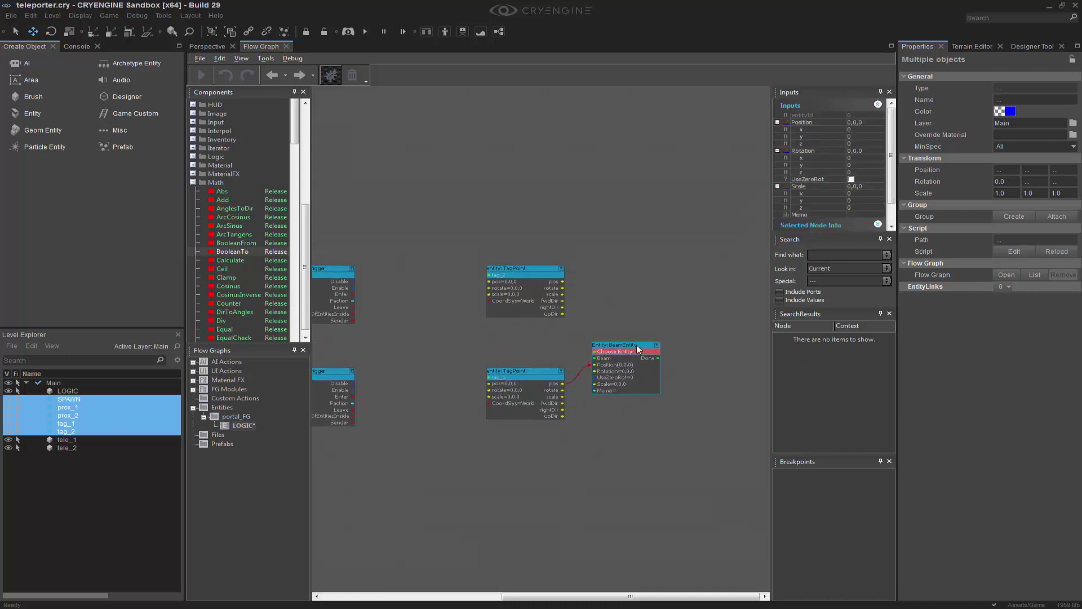
key("ctrl+c")
key("ctrl+v")
left_click_drag(670, 352, 625, 232)
left_click_drag(564, 280, 593, 247)
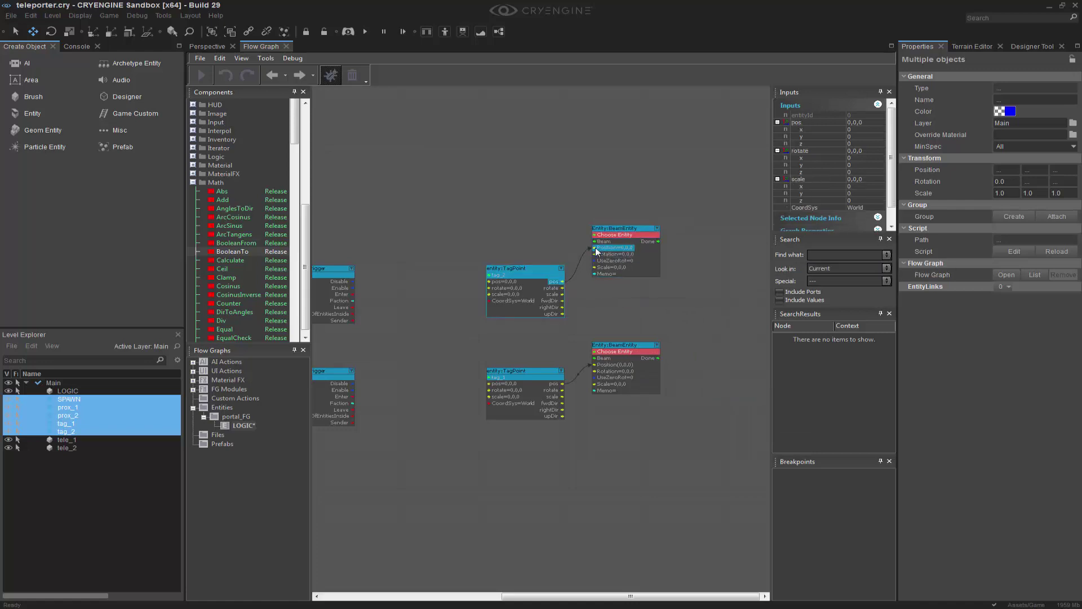
Add an Actor:LocalPlayer node above tag_2 and connect its output to the upper BeamEntity's Choose Entity input
scroll(580, 319, "down", 1)
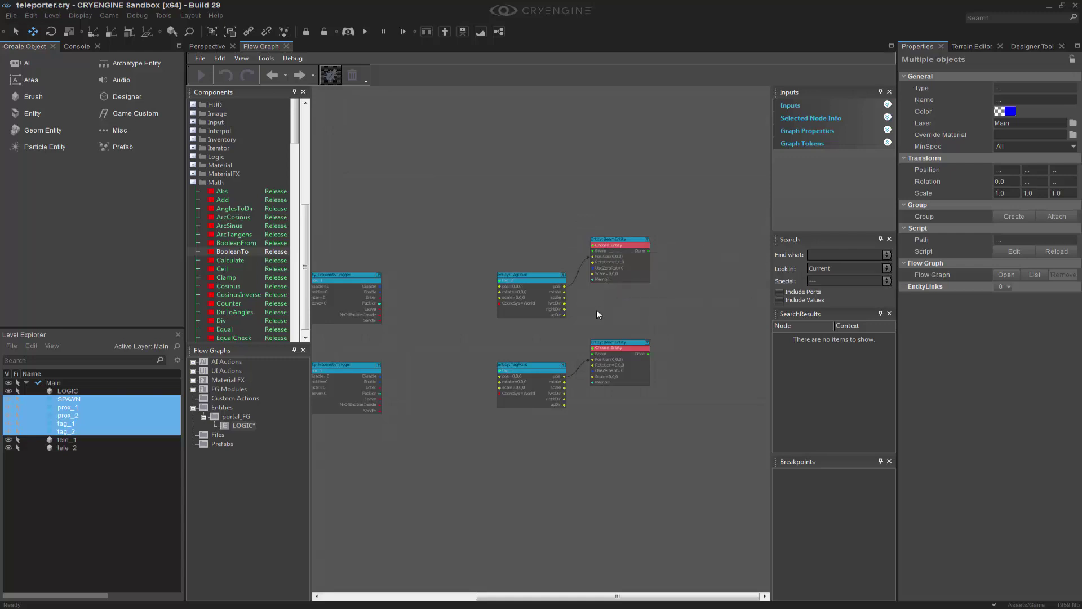
type("qlocal")
key("Return")
left_click_drag(626, 311, 593, 246)
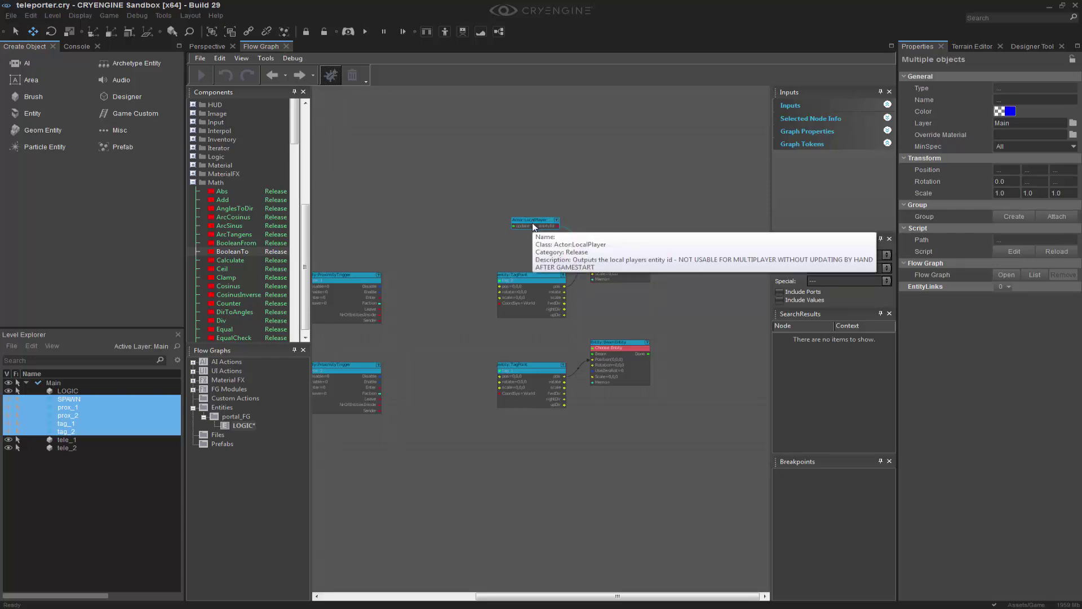
Duplicate the LocalPlayer node, connect the copy to the lower BeamEntity's Choose Entity input, and collapse both TagPoint nodes to their connected ports
left_click_drag(537, 220, 583, 267, "shift")
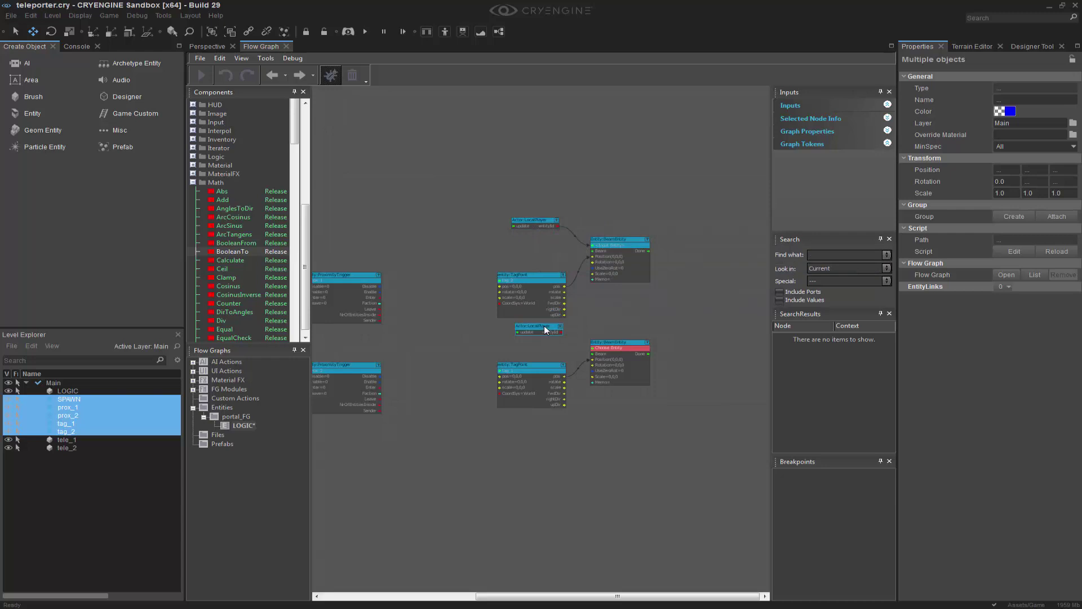
left_click_drag(561, 332, 593, 348)
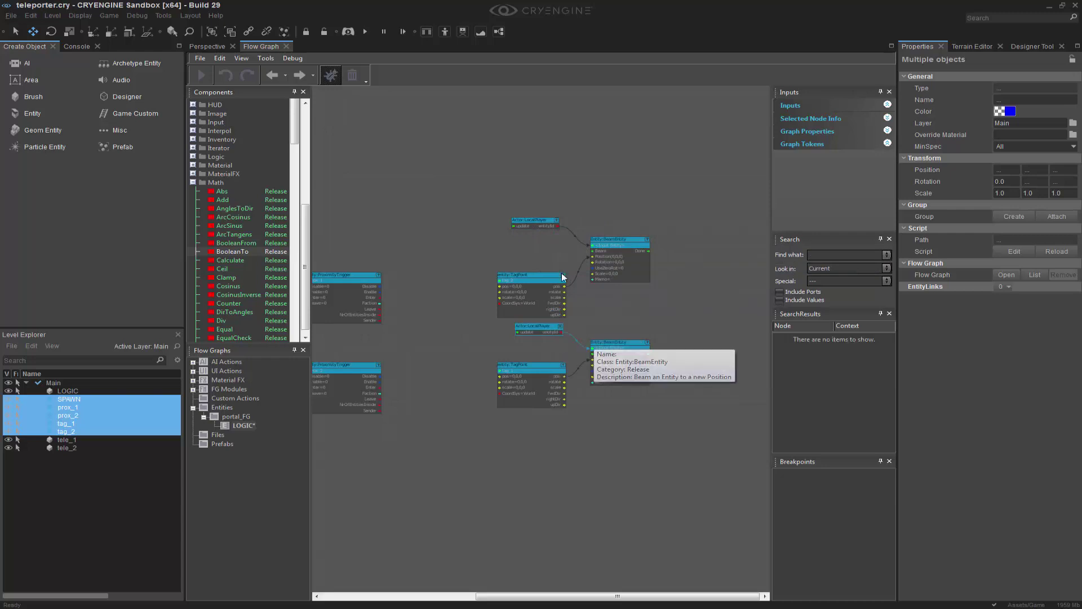
left_click(564, 275)
left_click(563, 366)
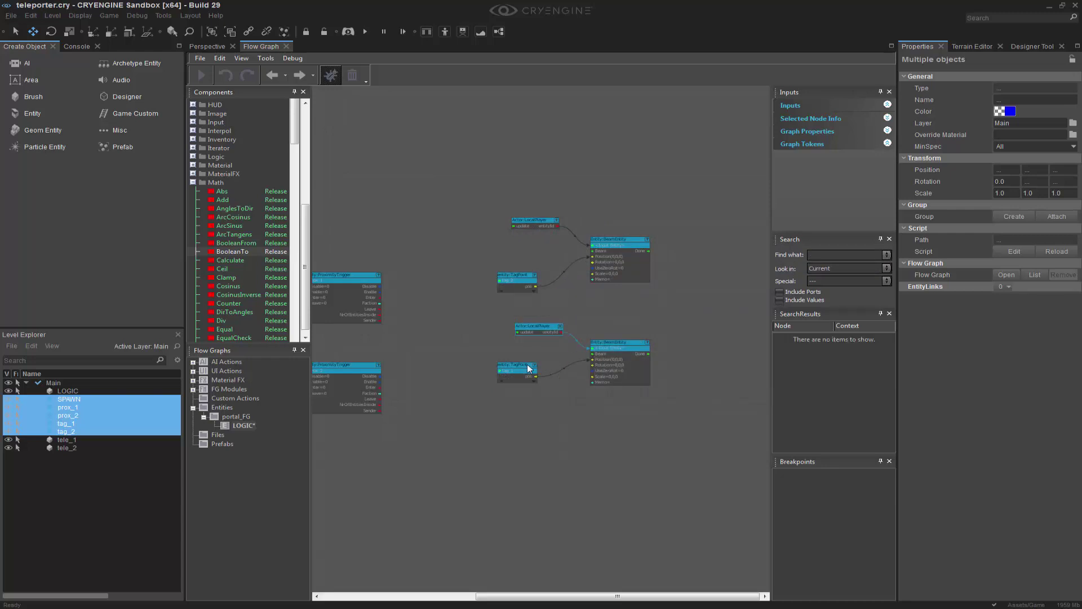
Move both LocalPlayer nodes closer to their BeamEntity nodes and place each TagPoint node beneath its LocalPlayer node
left_click_drag(529, 368, 561, 400)
mouse_move(549, 324)
left_mouse_down()
mouse_move(563, 335)
mouse_move(556, 325)
left_mouse_up()
left_click_drag(527, 275, 555, 297)
left_click_drag(547, 221, 558, 230)
left_click(488, 398)
scroll(488, 398, "up", 2)
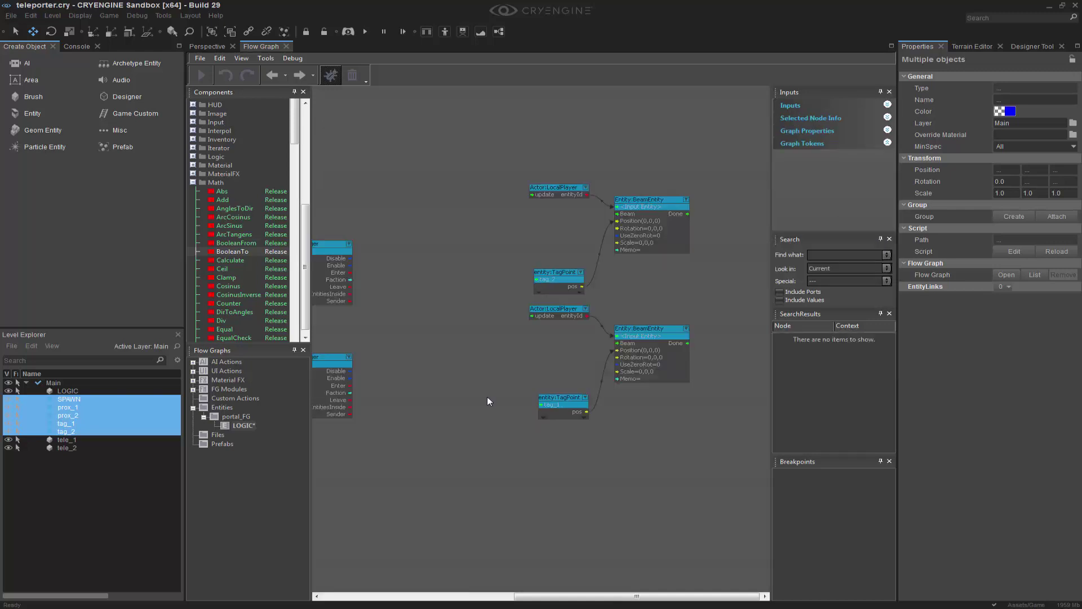
Move the two ProximityTrigger nodes up together and shift the SpawnPoint node up towards them
scroll(487, 397, "down", 2)
left_click_drag(390, 224, 571, 455)
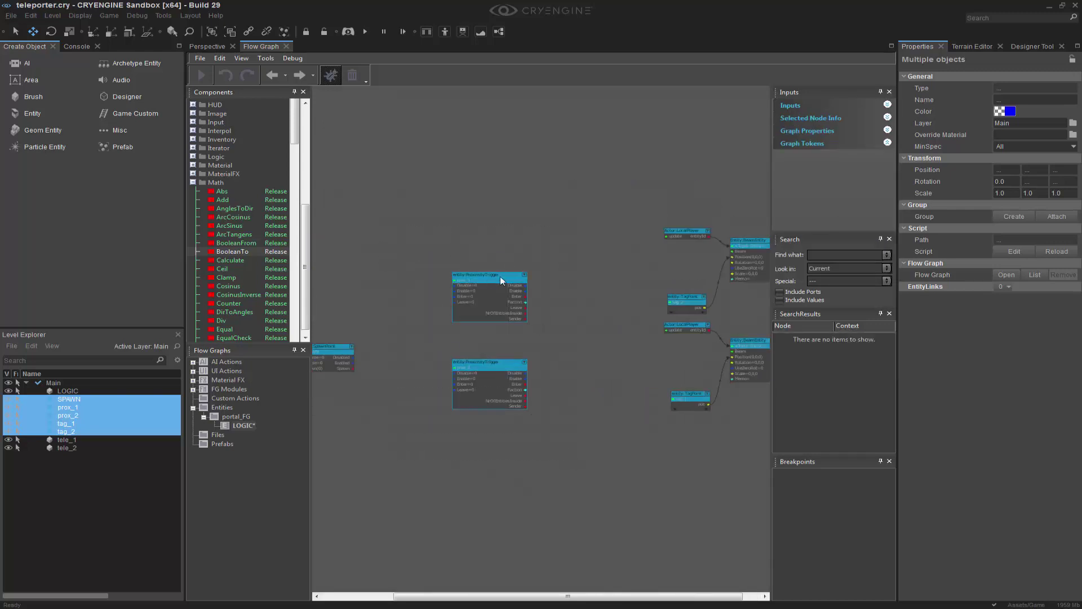
left_click_drag(502, 276, 506, 254)
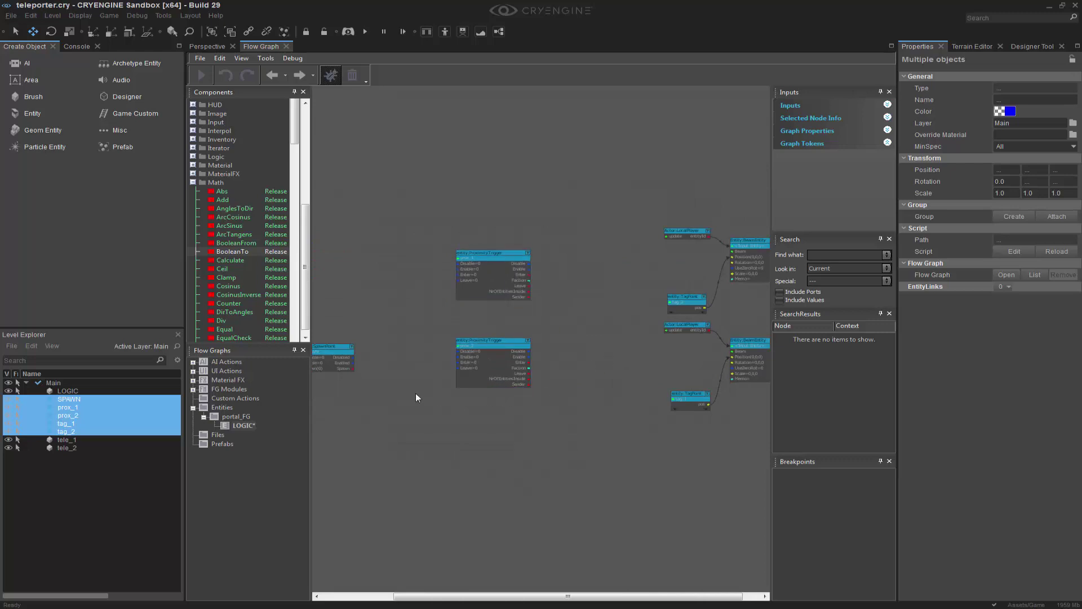
middle_click_drag(342, 351, 402, 350)
left_click_drag(399, 350, 428, 326)
middle_click_drag(572, 338, 405, 348)
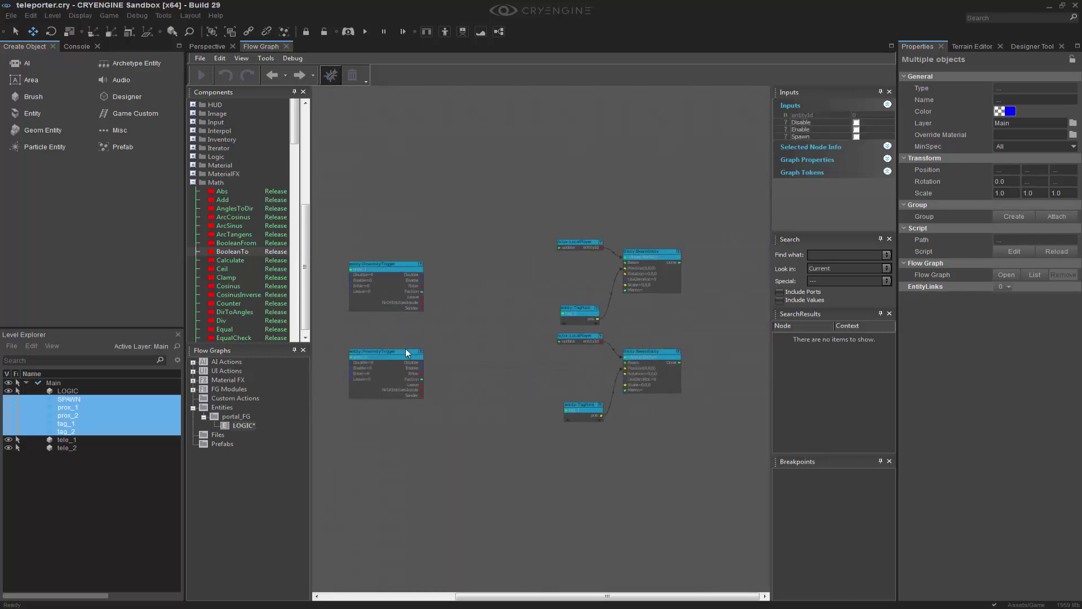
scroll(429, 304, "up", 3)
left_click(492, 303)
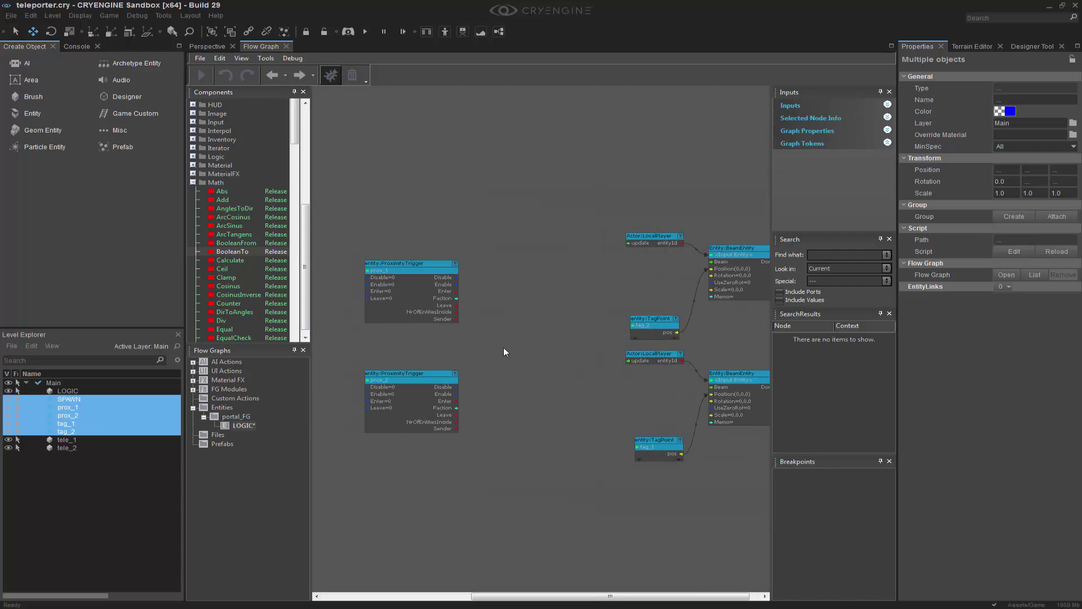
Add two Math:BooleanTo nodes beside prox_1 and connect its Enter output to the upper one's true and the lower one's false input
left_click_drag(232, 252, 506, 259)
key("ctrl+v")
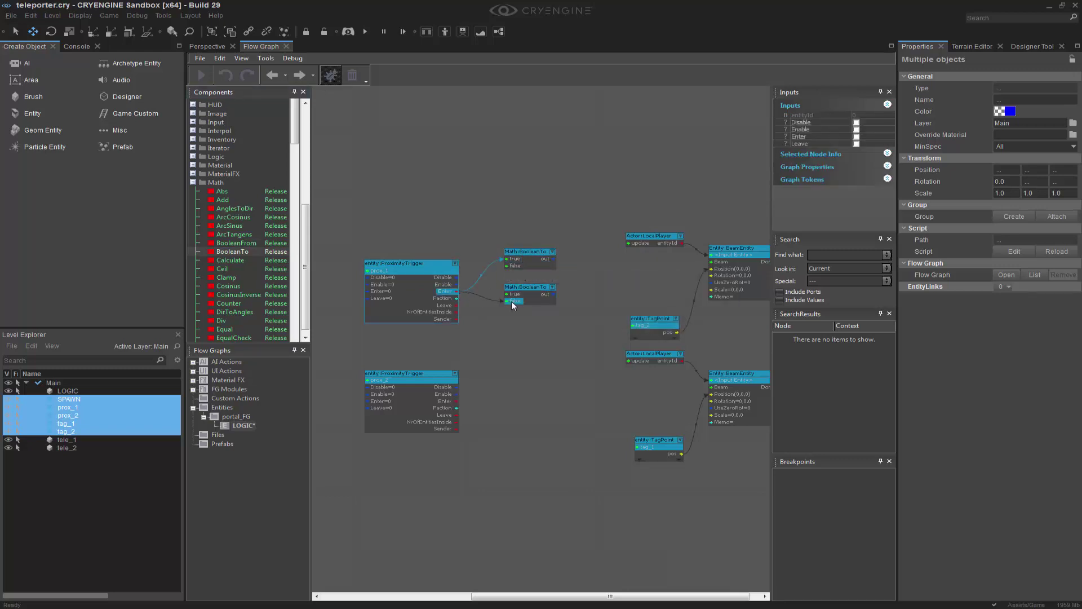
left_click_drag(512, 301, 512, 301)
Move the prox_1 node up, then duplicate the BooleanTo pair and place the copies beside prox_2
left_click_drag(431, 262, 576, 335)
key("ctrl+c")
key("ctrl+v")
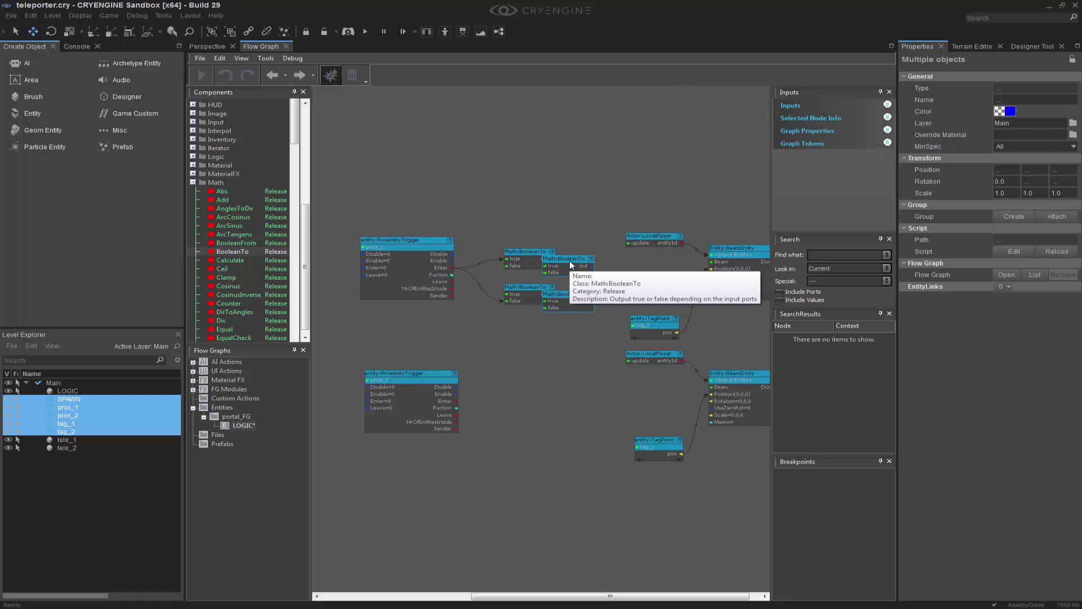
left_click(549, 377)
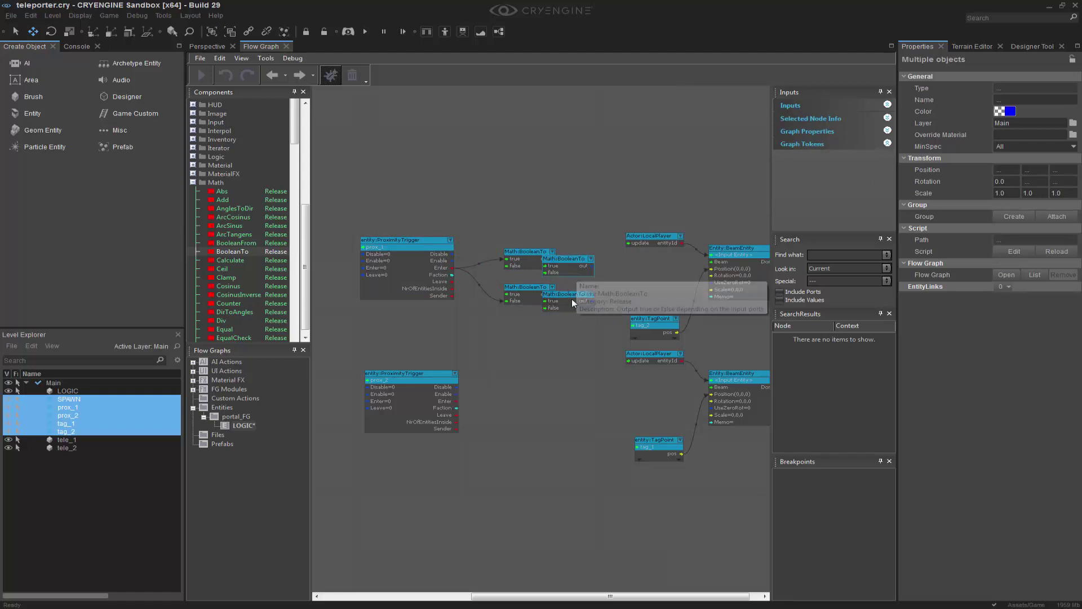
left_click_drag(576, 259, 536, 380)
left_click(569, 482)
Add a Logic:Blocker node in front of the lower BeamEntity and connect its Out to the Beam input
right_click_drag(551, 465, 508, 442)
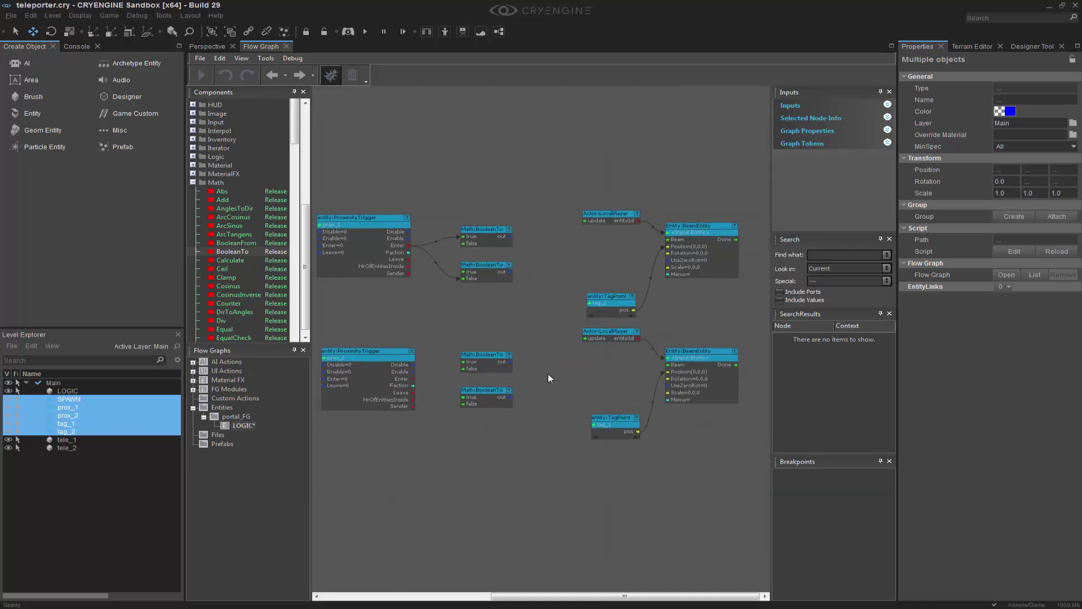
type("qblocker")
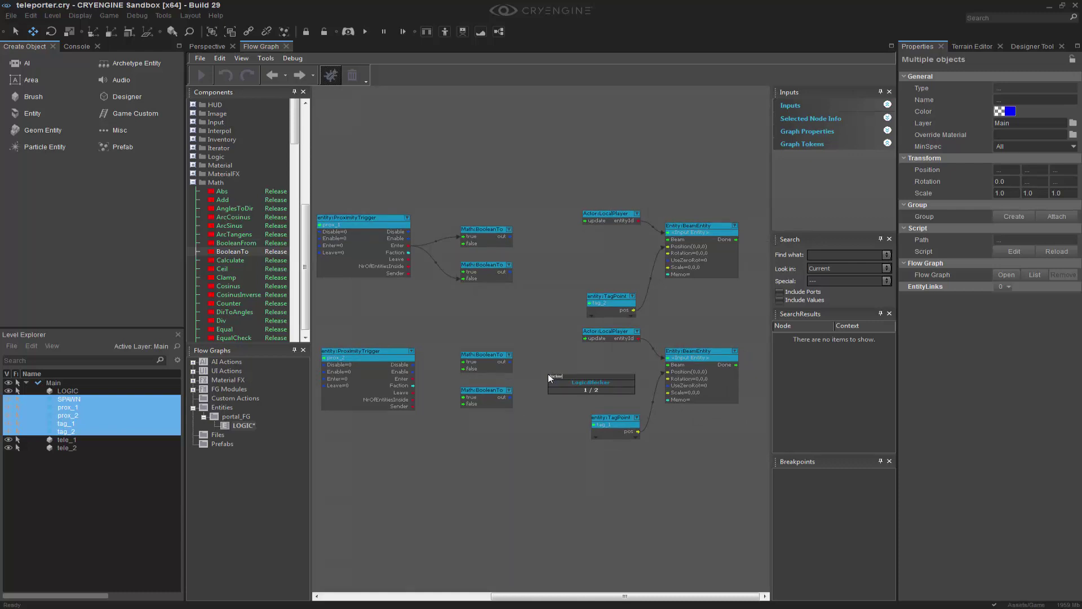
key("Return")
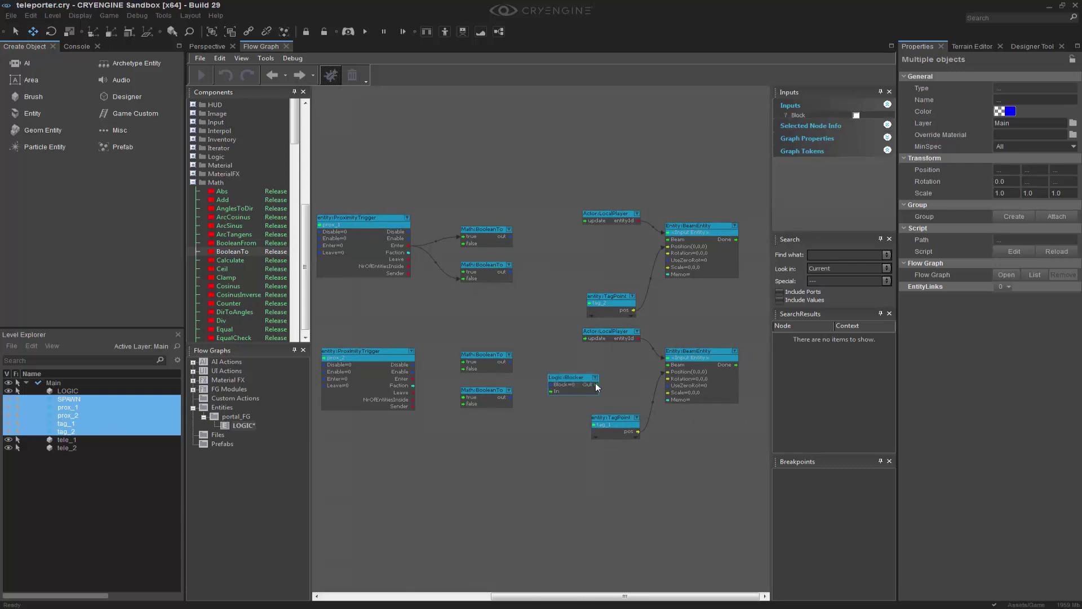
left_click_drag(583, 383, 670, 368)
Duplicate the Blocker node in front of the upper BeamEntity and connect the copy's Out to its Beam input
left_click_drag(603, 353, 591, 237)
key("ctrl+c")
key("ctrl+v")
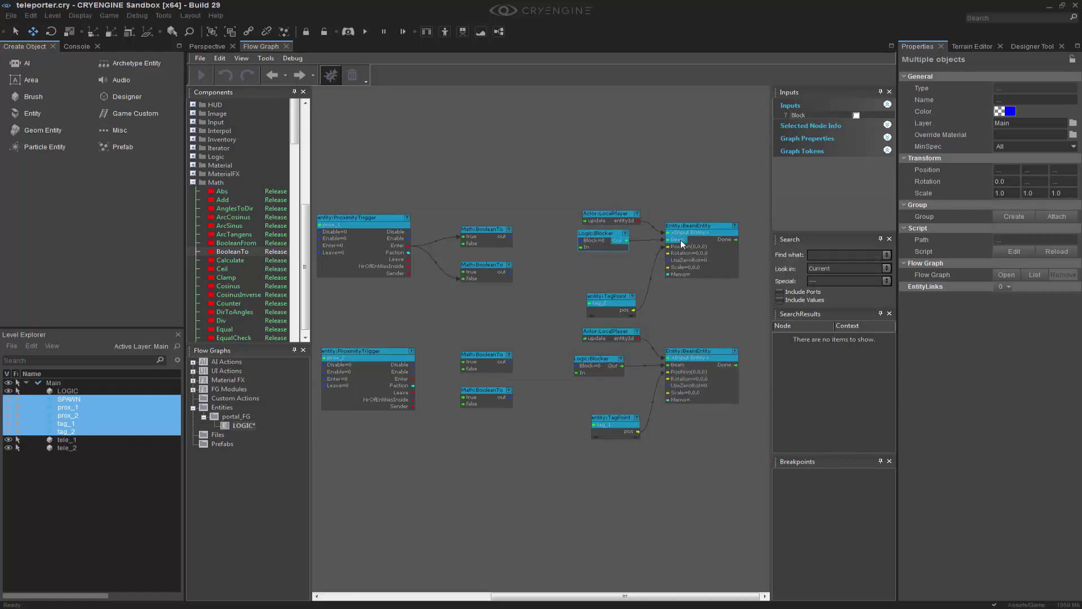
left_click_drag(680, 240, 680, 241)
left_click(555, 319)
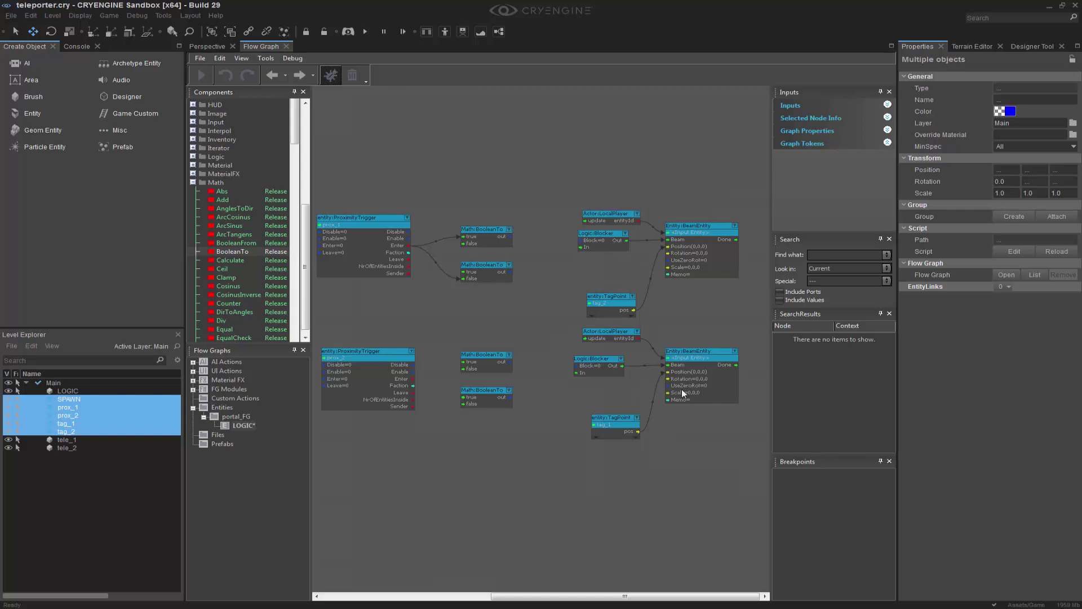
Move the SpawnPoint node up and place the Game:Start node directly beneath it
middle_click_drag(509, 389, 637, 373)
scroll(640, 367, "down", 1)
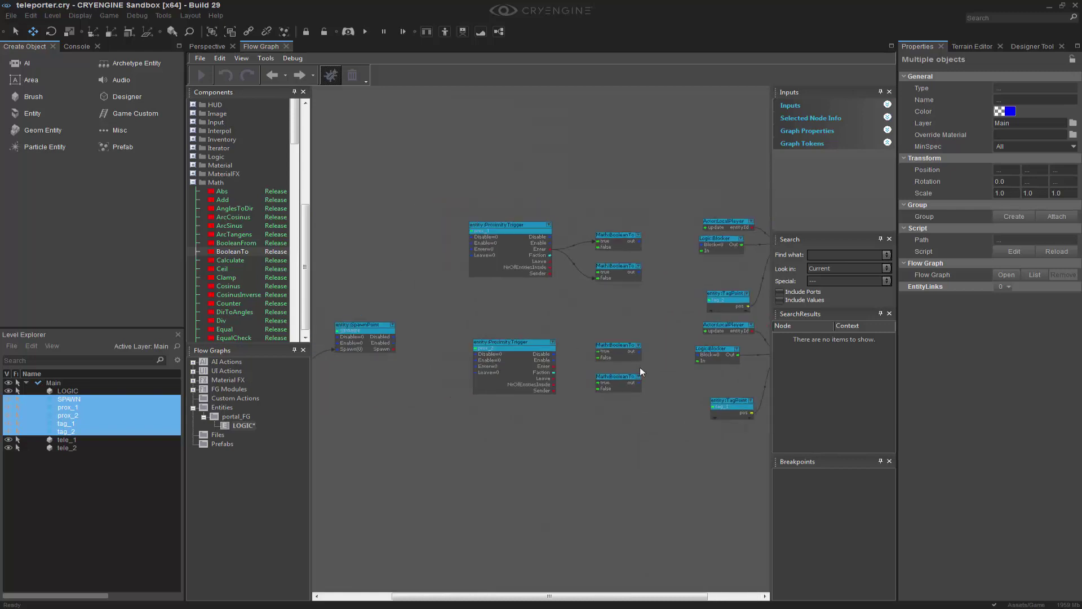
middle_click_drag(476, 356, 551, 319)
left_click_drag(324, 339, 412, 224)
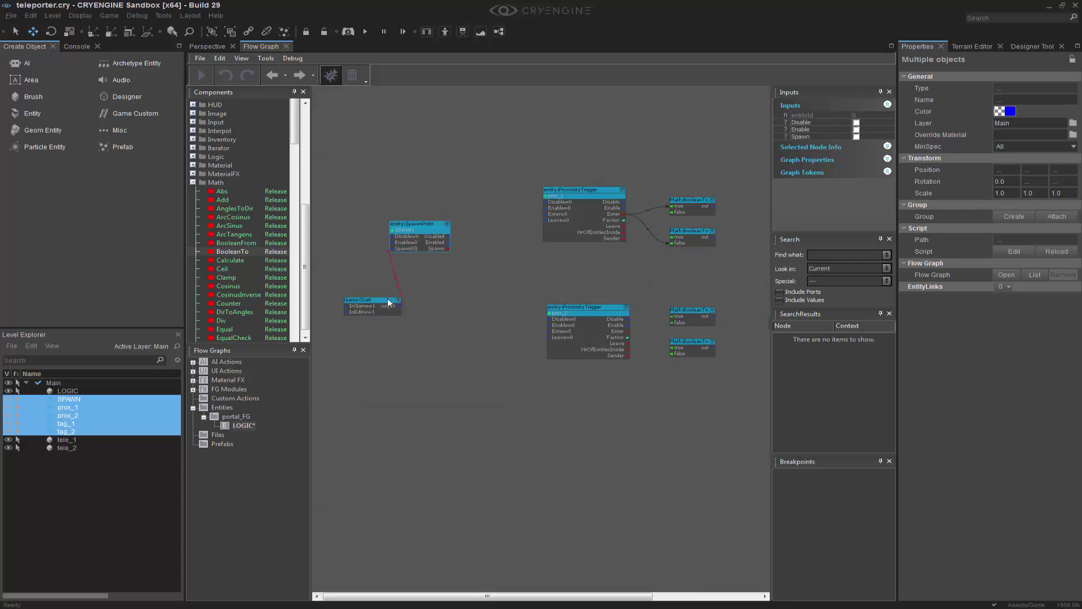
left_click_drag(391, 302, 435, 282)
Duplicate a BooleanTo node beside Game:Start and connect the Start output to the copy's false input
left_click(697, 201)
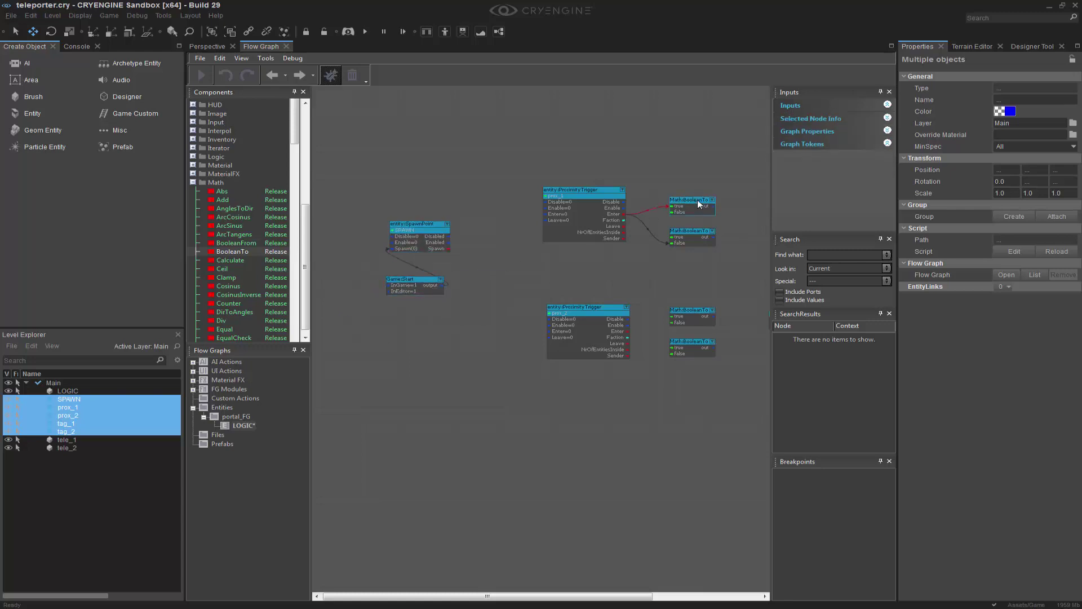
key("ctrl+c")
key("ctrl+v")
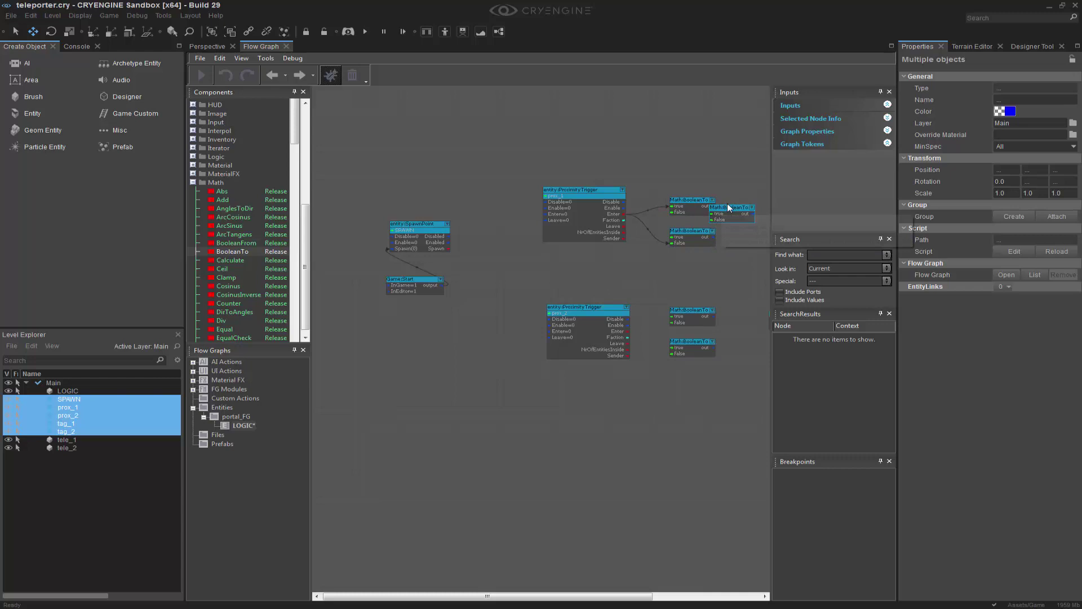
left_click_drag(727, 204, 453, 301)
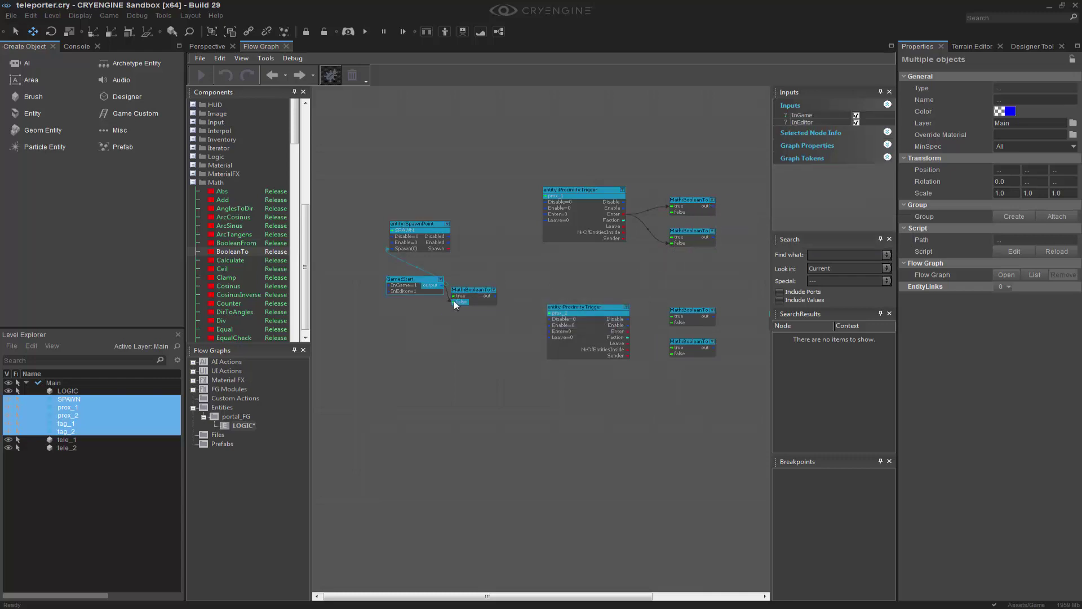
left_click(447, 352)
Connect prox_1's Enter output to the upper Blocker's In and prox_2's Enter to the lower Blocker's In, aligning the lower Blocker
right_click_drag(544, 464, 409, 474)
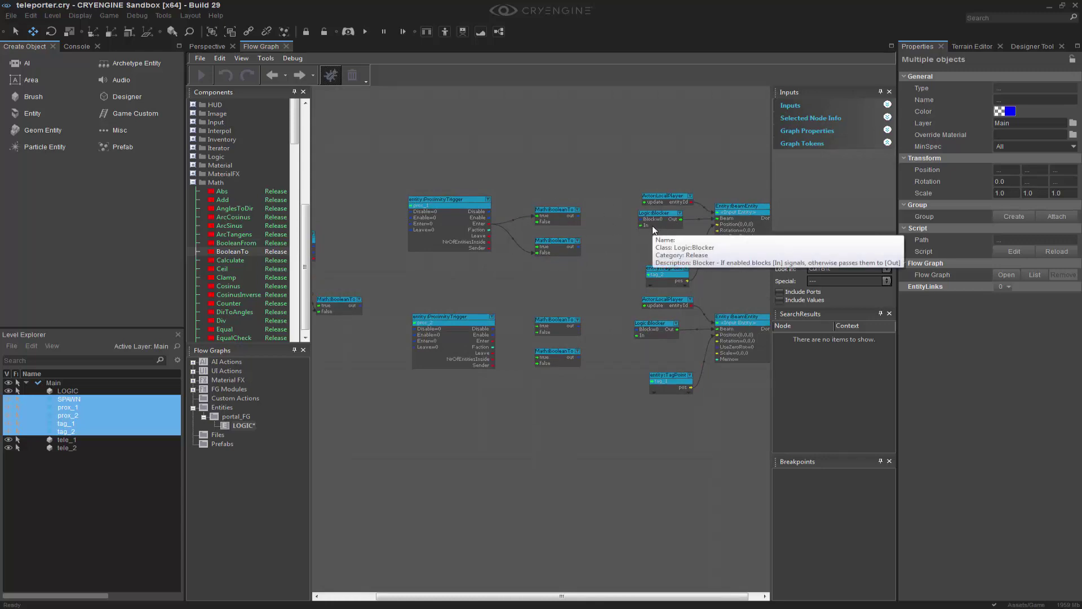
left_click(489, 225)
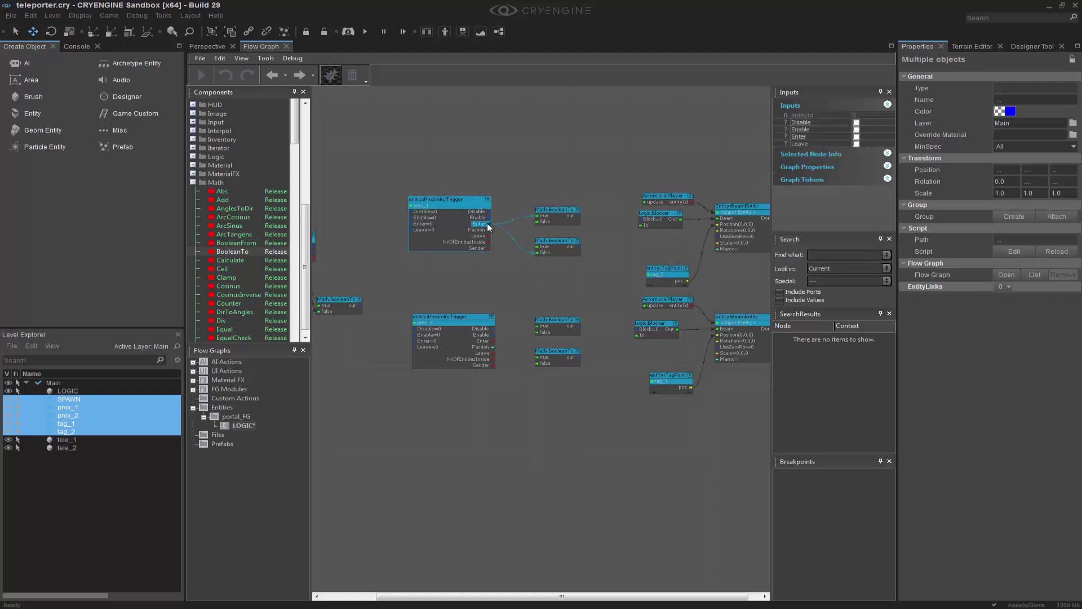
left_click_drag(644, 224, 643, 225)
mouse_move(722, 211)
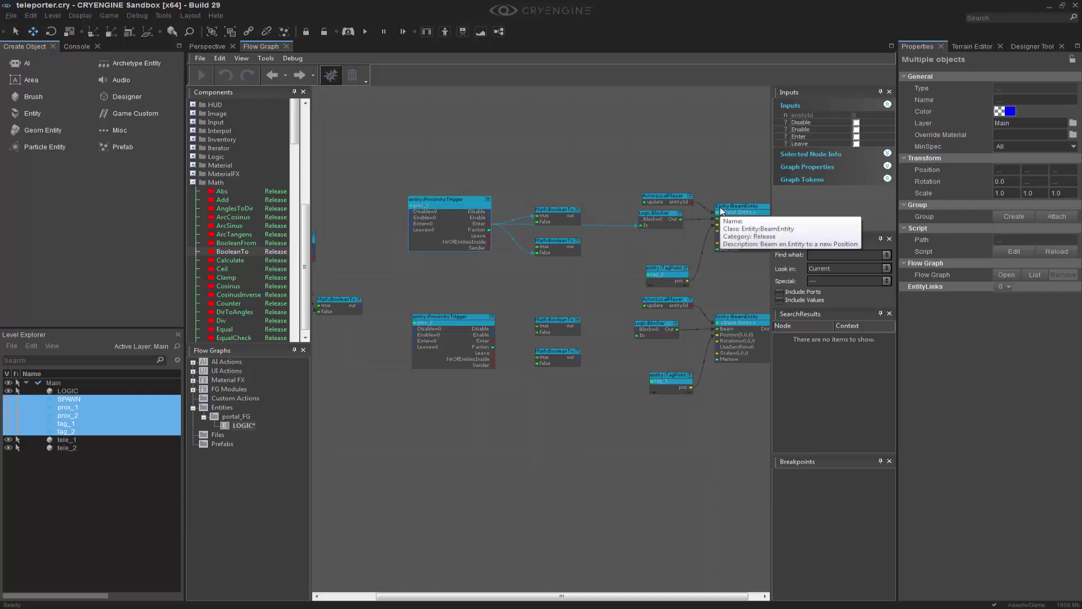
left_click(614, 293)
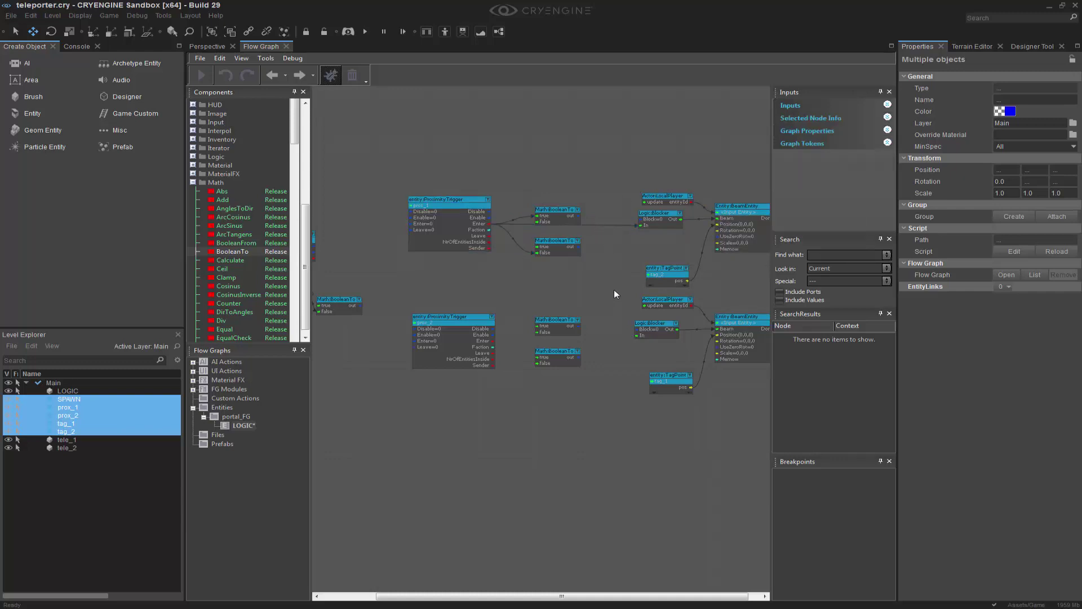
left_click(495, 345)
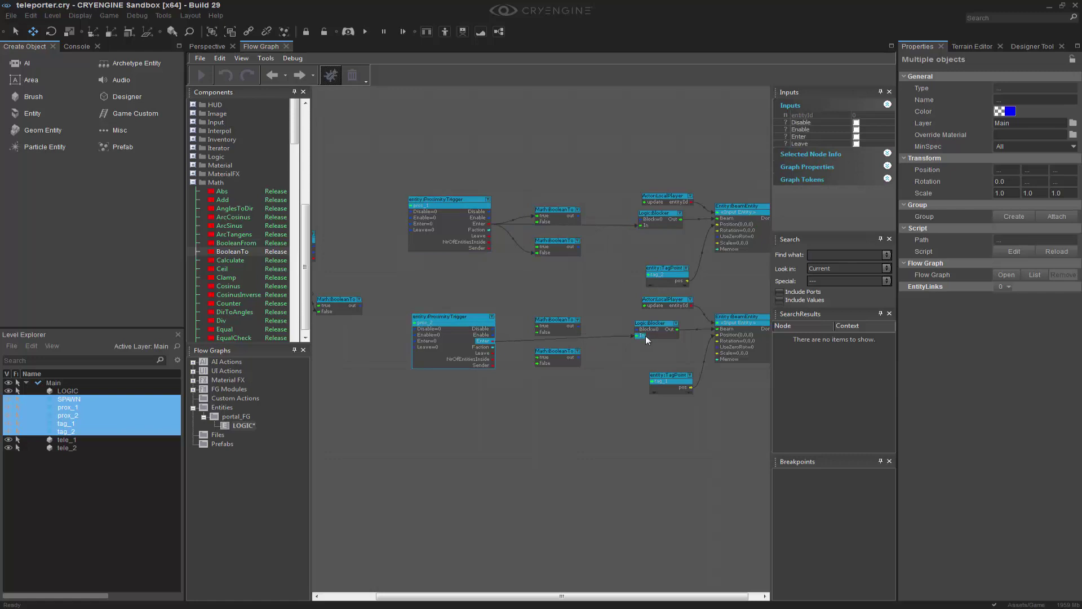
left_click_drag(654, 325, 657, 332)
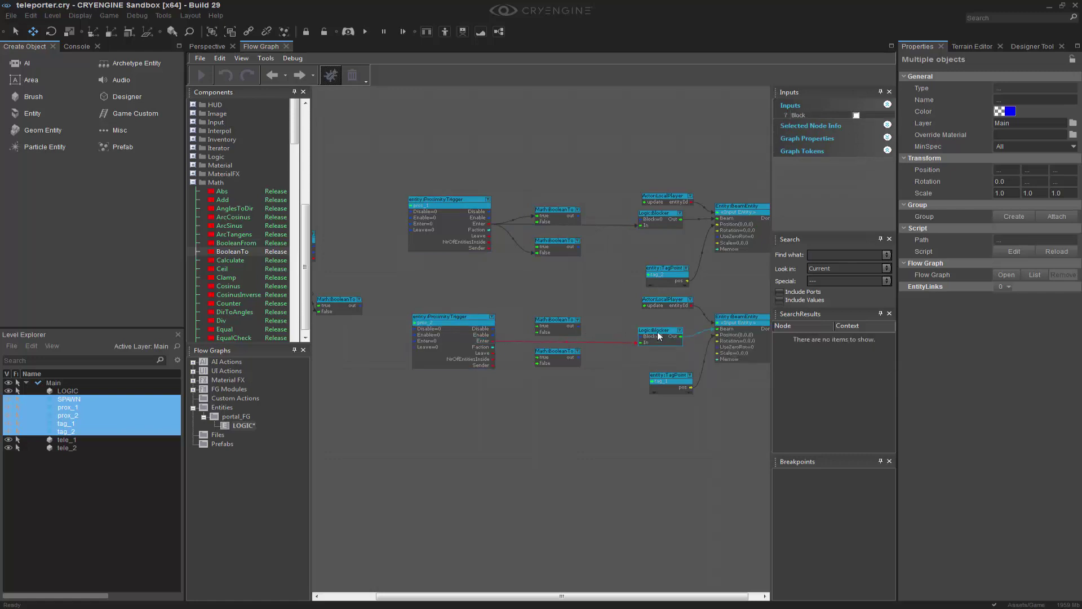
left_click(576, 310)
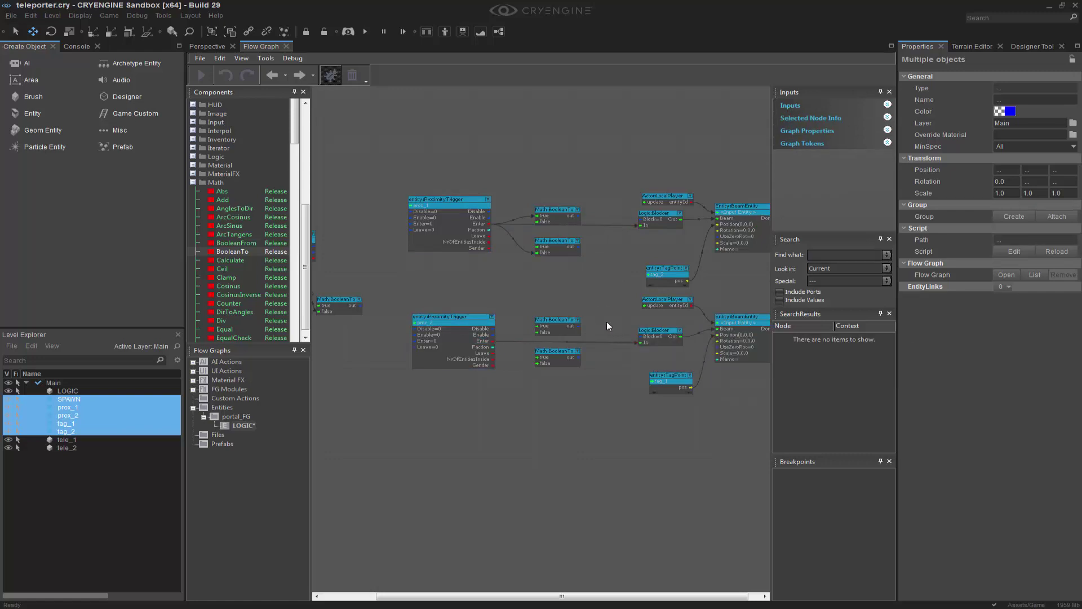
Add a Logic:Any node in front of the upper Blocker and place a duplicate in front of the lower Blocker
left_click(192, 156)
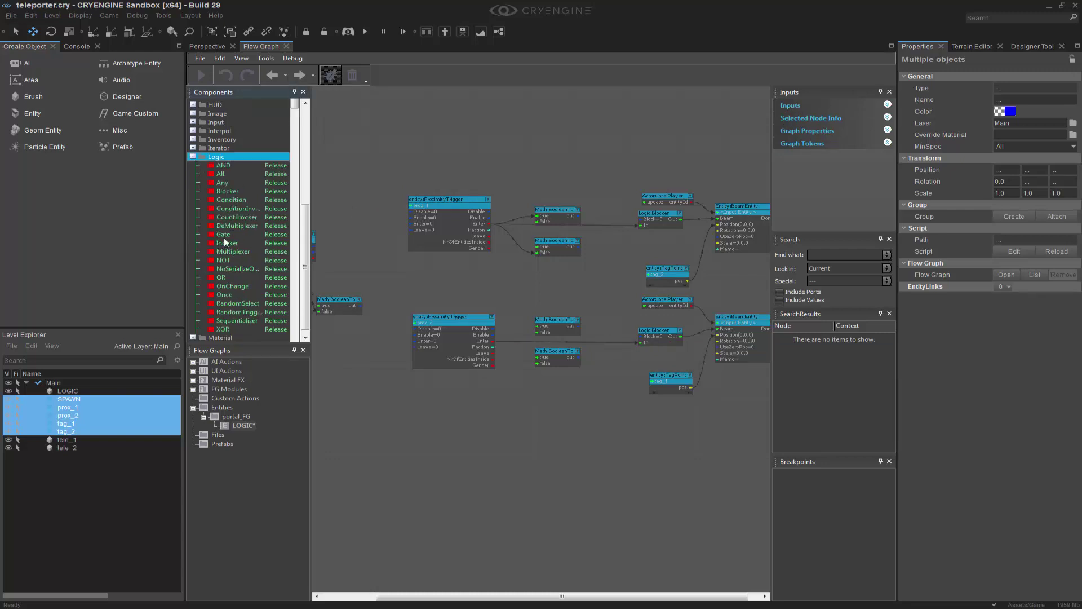
left_click_drag(223, 183, 620, 212)
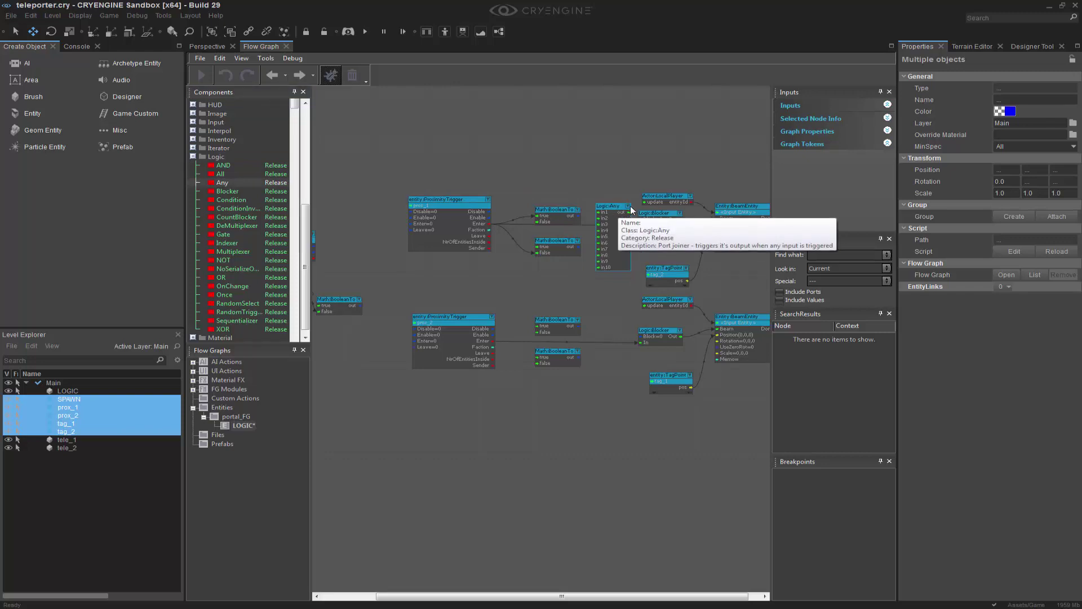
key("ctrl+v")
left_click_drag(604, 317, 616, 316)
Spread out the graph by moving the Blocker, LocalPlayer, TagPoint and BeamEntity nodes away from the triggers and centring both Any nodes in the gap
scroll(618, 315, "up", 1)
right_click_drag(618, 291, 526, 279)
scroll(526, 278, "down", 2)
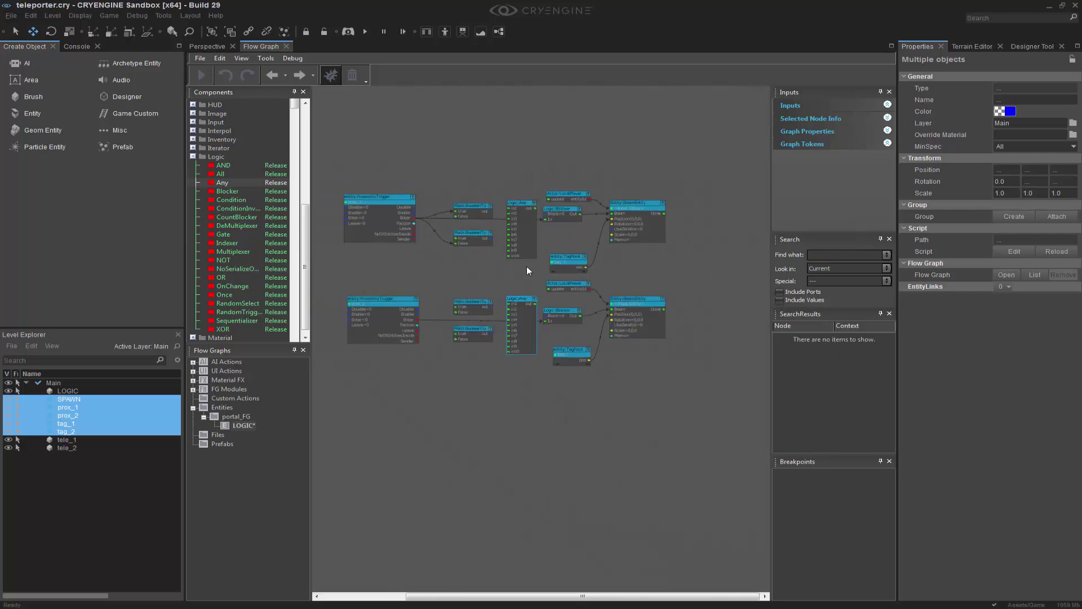
left_click_drag(543, 178, 674, 368)
left_click_drag(629, 204, 683, 198)
left_click_drag(502, 184, 551, 377)
left_click_drag(518, 205, 543, 202)
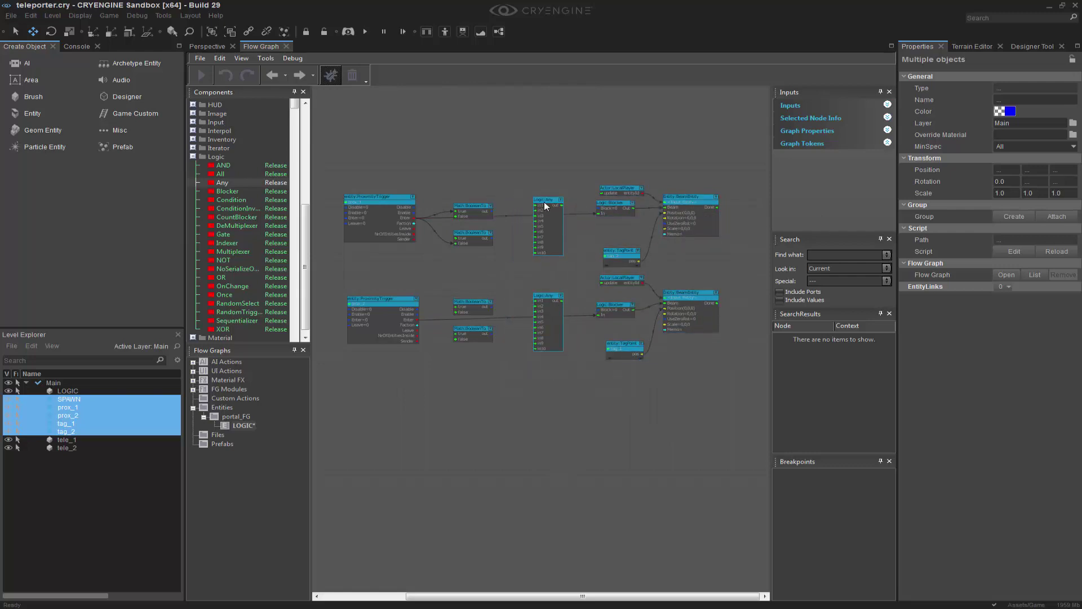
left_click(527, 171)
Connect the out port of the BooleanTo node beside Game:Start to the in1 input of both Any nodes
right_click_drag(427, 226, 487, 217)
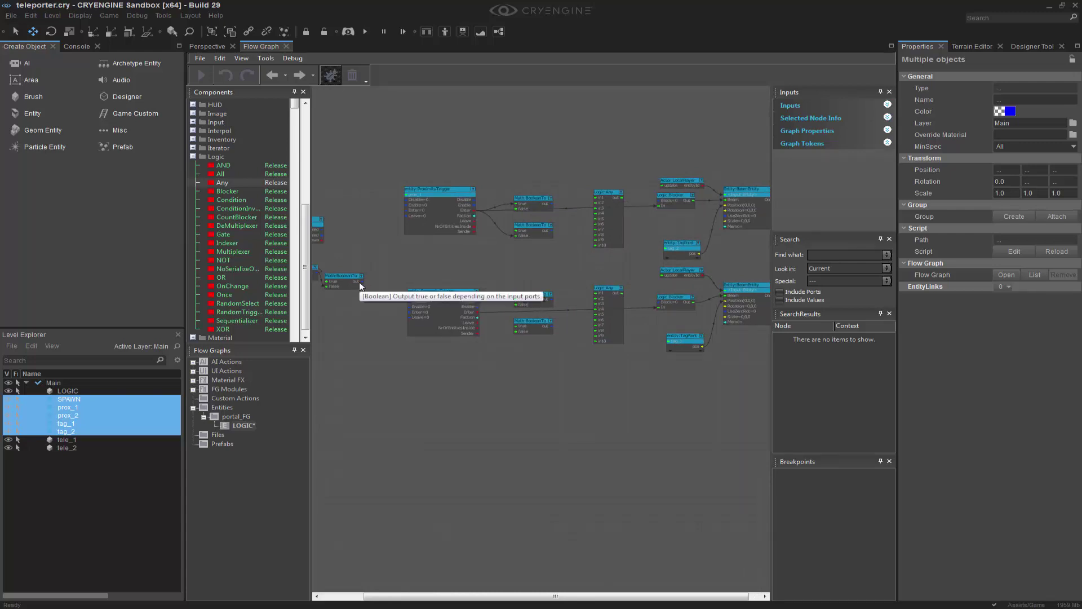
left_click_drag(360, 283, 359, 282)
left_click_drag(566, 202, 605, 194)
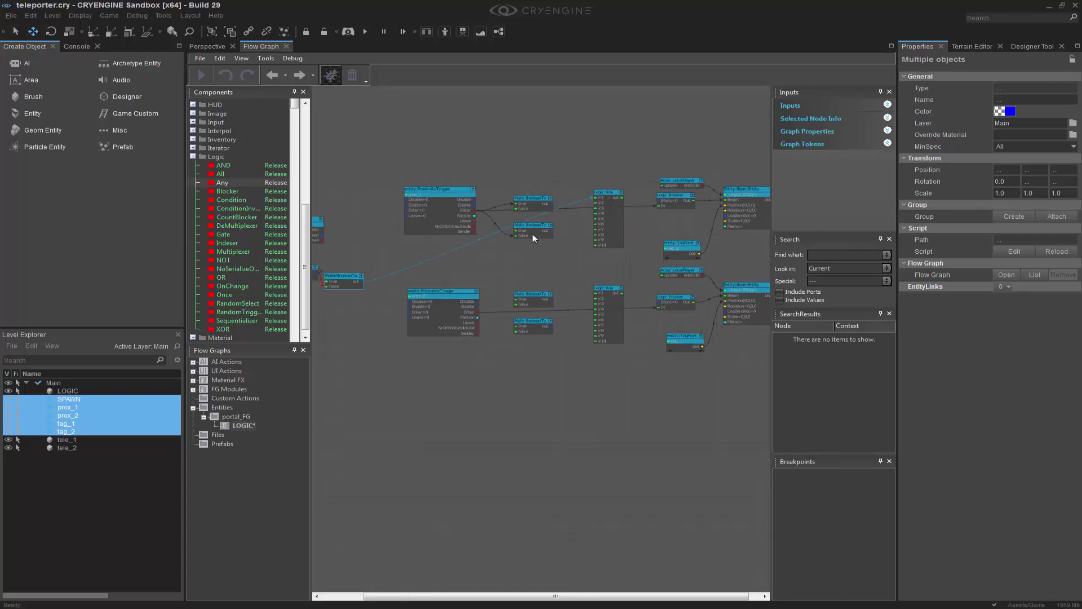
left_click_drag(360, 280, 598, 294)
left_click(570, 257)
Wire each trigger's upper BooleanTo output to the opposite Any node and its lower one to its own, and each Any output to its Blocker's Block input
left_click_drag(550, 299, 597, 304)
left_click(560, 387)
left_click_drag(552, 230, 577, 213)
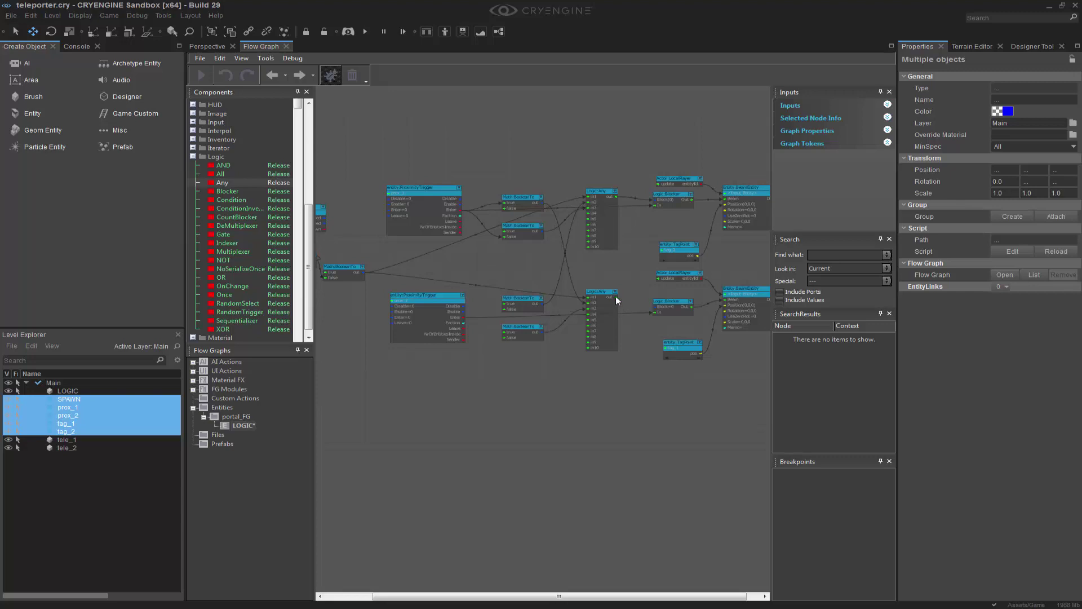
left_click(616, 296)
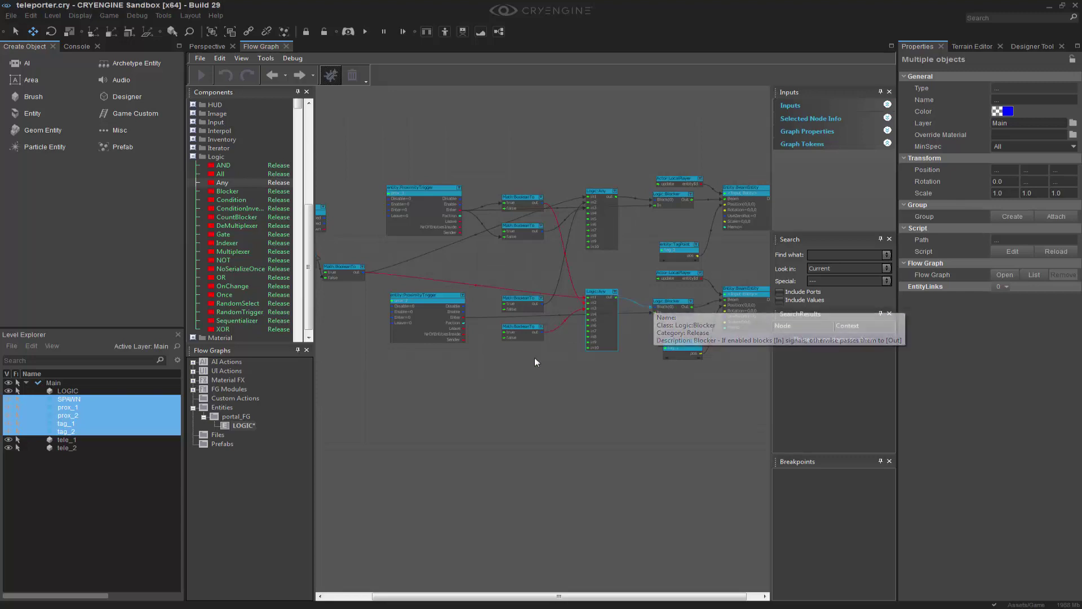
Connect prox_2's Enter output to its upper BooleanTo's true input and its lower BooleanTo's false input
scroll(535, 357, "up", 2)
left_click(446, 307)
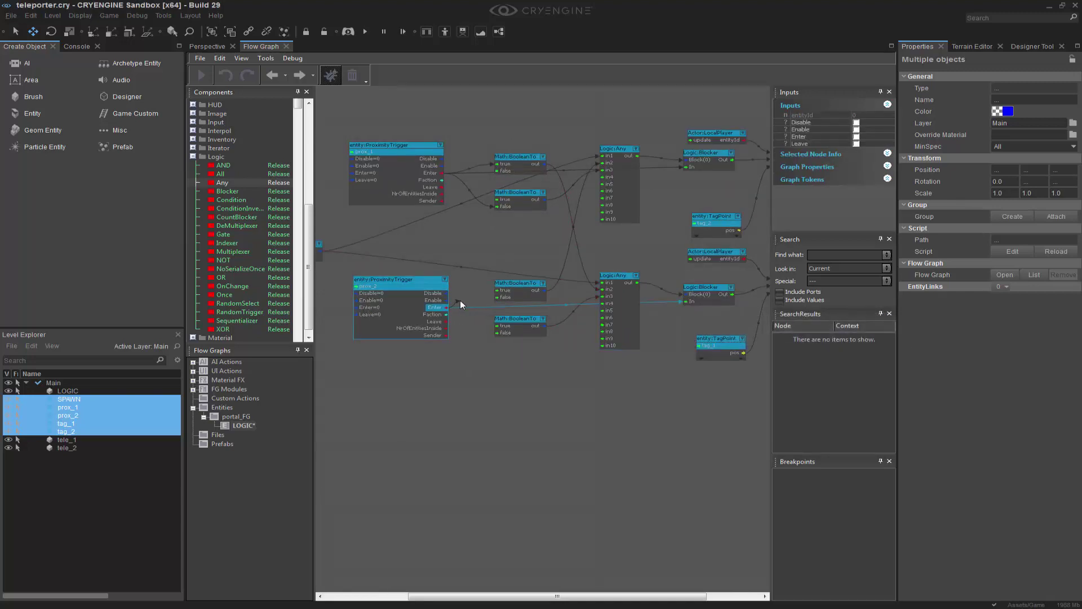
left_click_drag(500, 292, 486, 327)
left_click(555, 386)
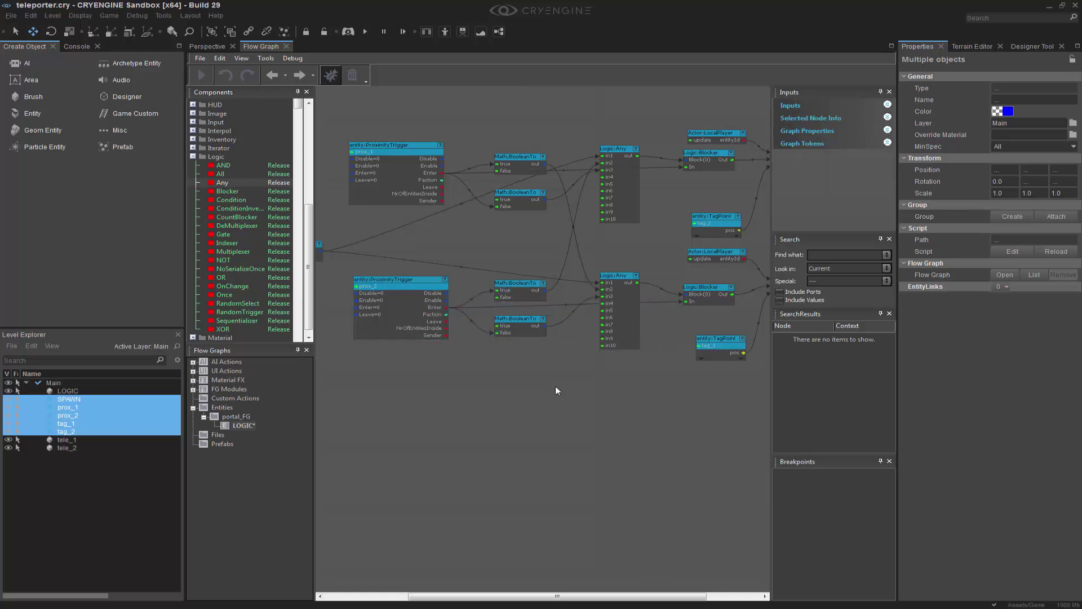
Add a comment box titled TELEPORTER_1 above the node graph
scroll(619, 401, "down", 1)
middle_click_drag(631, 405, 546, 441)
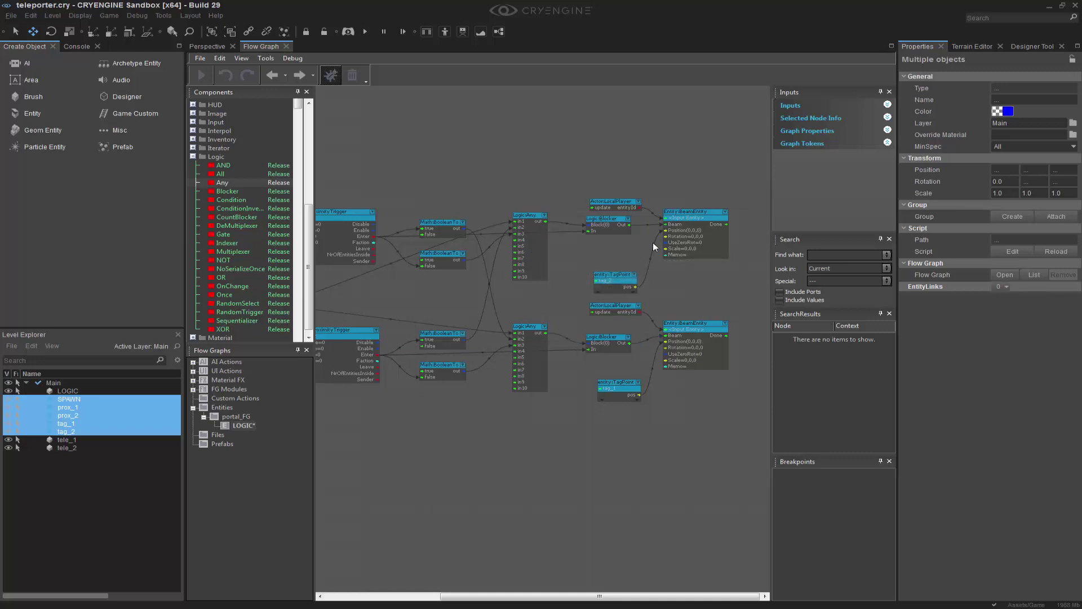
scroll(526, 404, "down", 5)
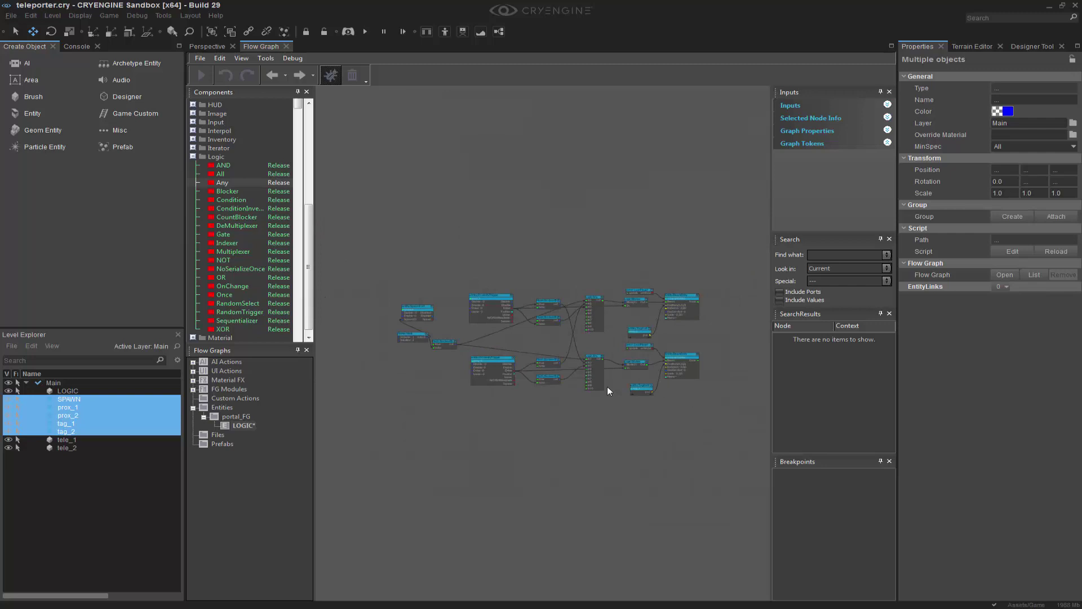
right_click(539, 221)
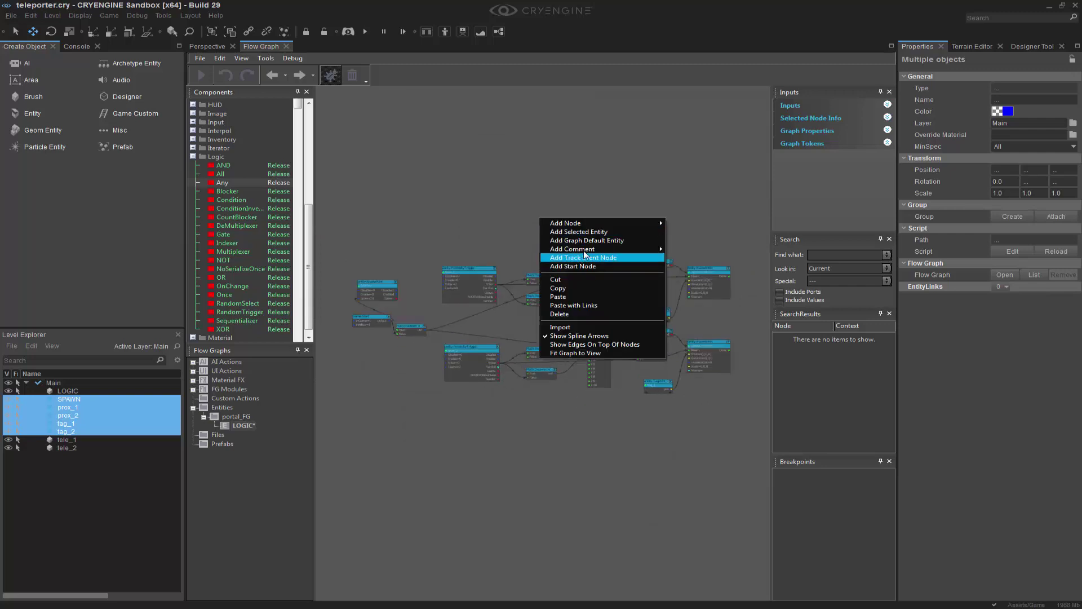
mouse_move(591, 251)
left_click(705, 257)
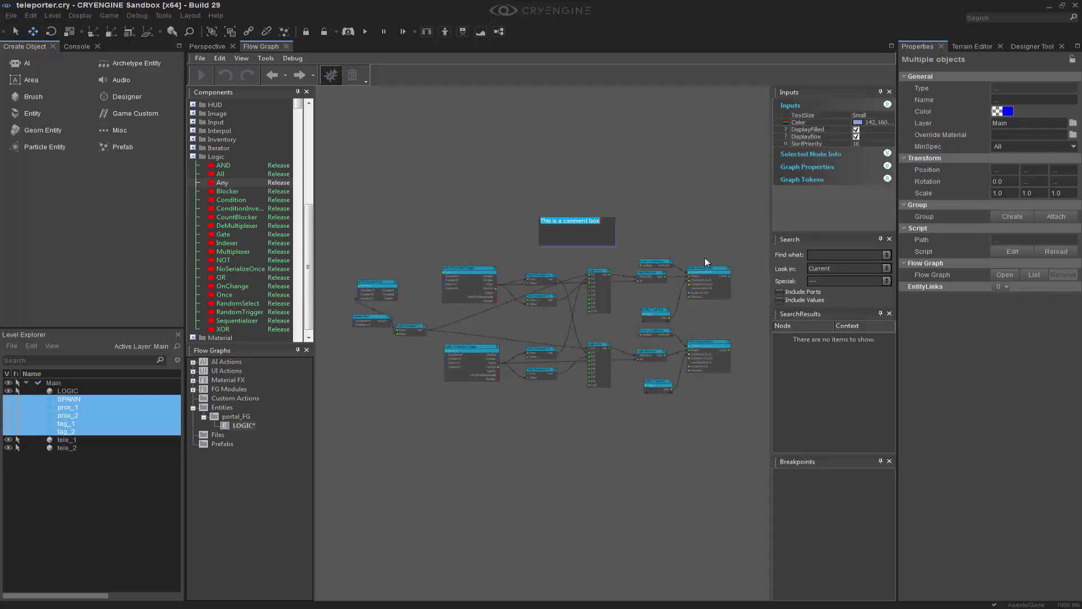
type("TELEPORTER_1")
key("Return")
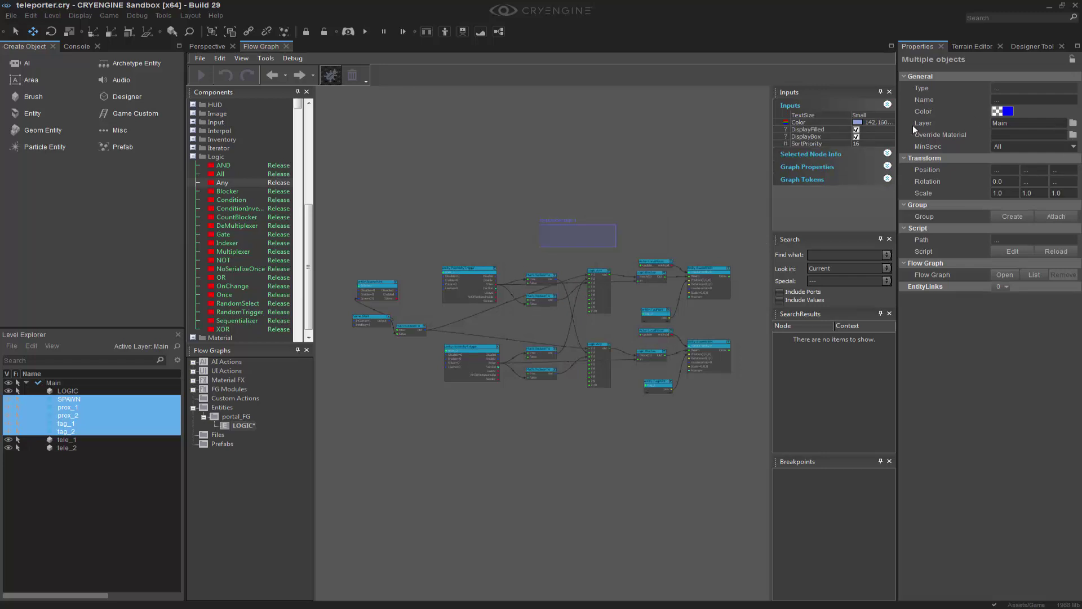
Colour the TELEPORTER_1 comment box white and fit it around the prox_1 node group, shifting those nodes up inside it
double_click(871, 122)
left_click(551, 260)
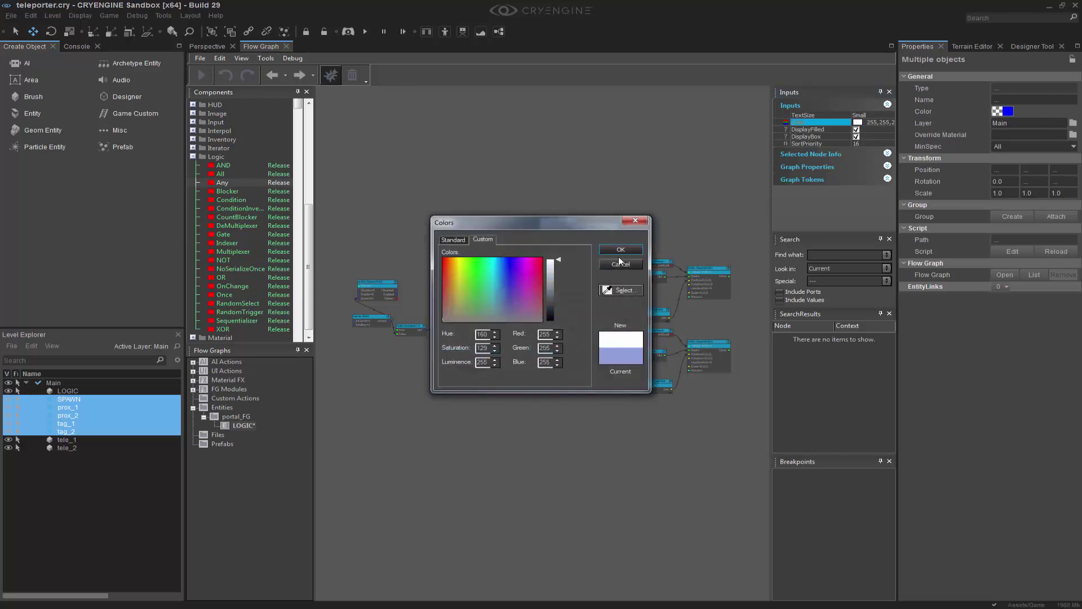
left_click(621, 250)
left_click_drag(530, 220, 725, 325)
mouse_move(755, 241)
left_mouse_down()
mouse_move(462, 305)
mouse_move(422, 326)
mouse_move(432, 325)
left_mouse_up()
left_click_drag(516, 264, 516, 250)
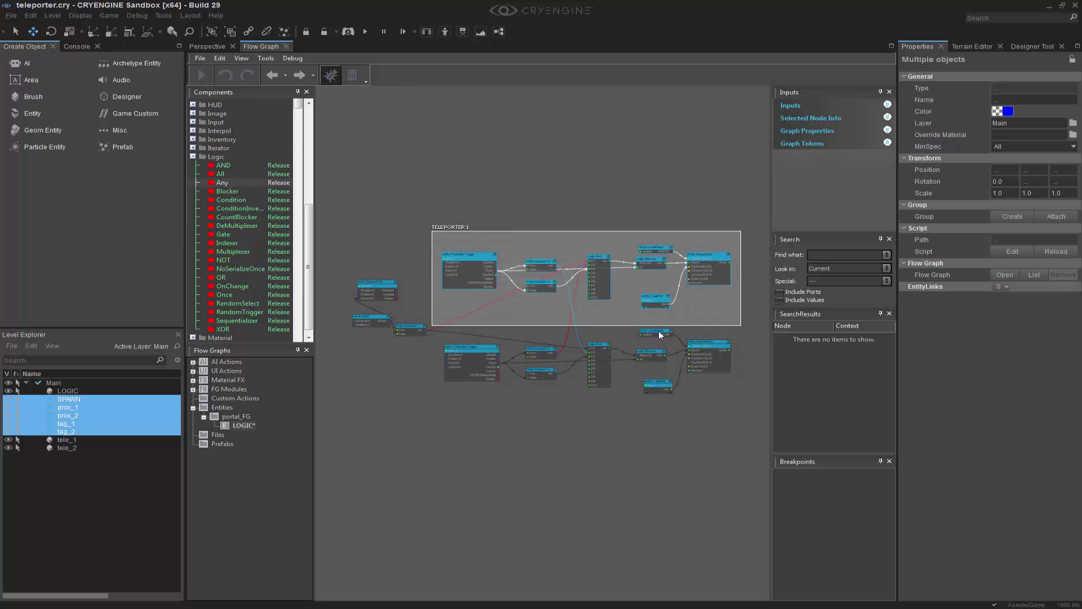
left_click_drag(695, 325, 696, 320)
Duplicate the TELEPORTER_1 comment box, place the copy over the prox_2 node group and rename it TELEPORTER_2
left_click(462, 232)
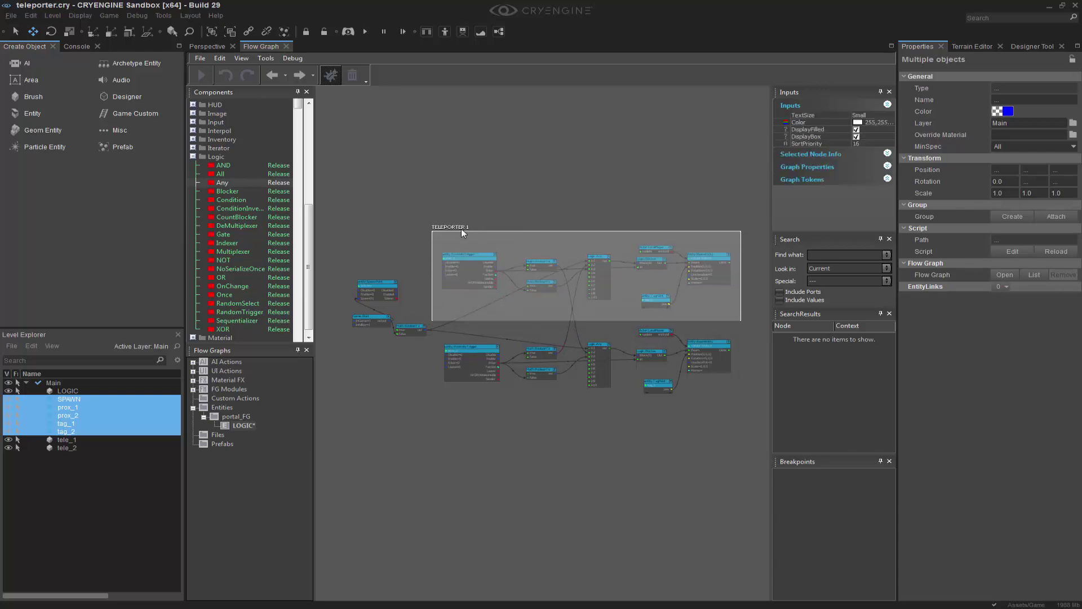
key("ctrl+v")
left_click_drag(496, 231, 466, 325)
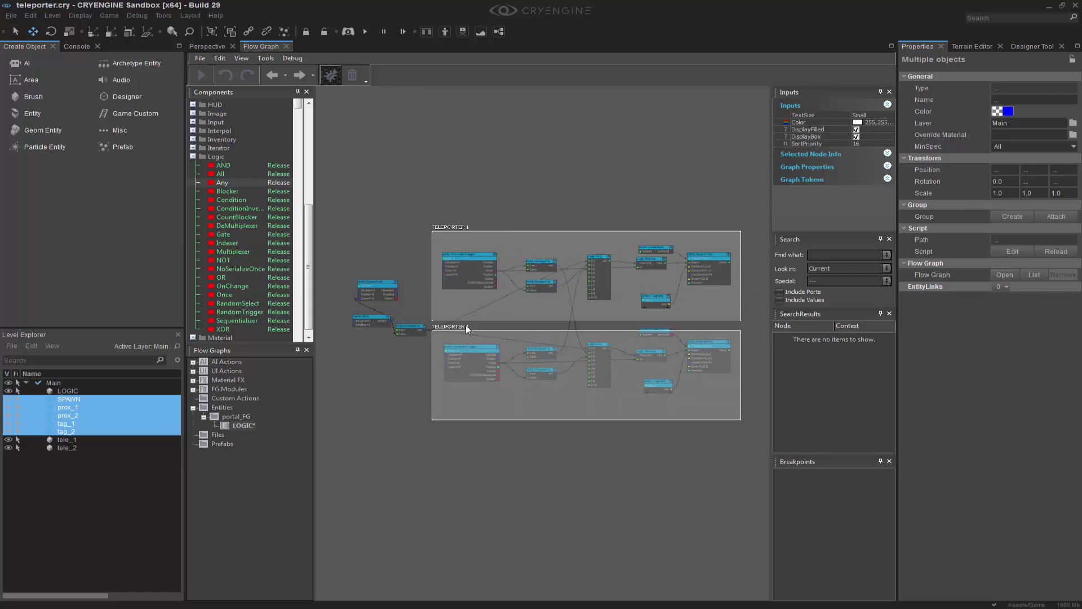
double_click(463, 330)
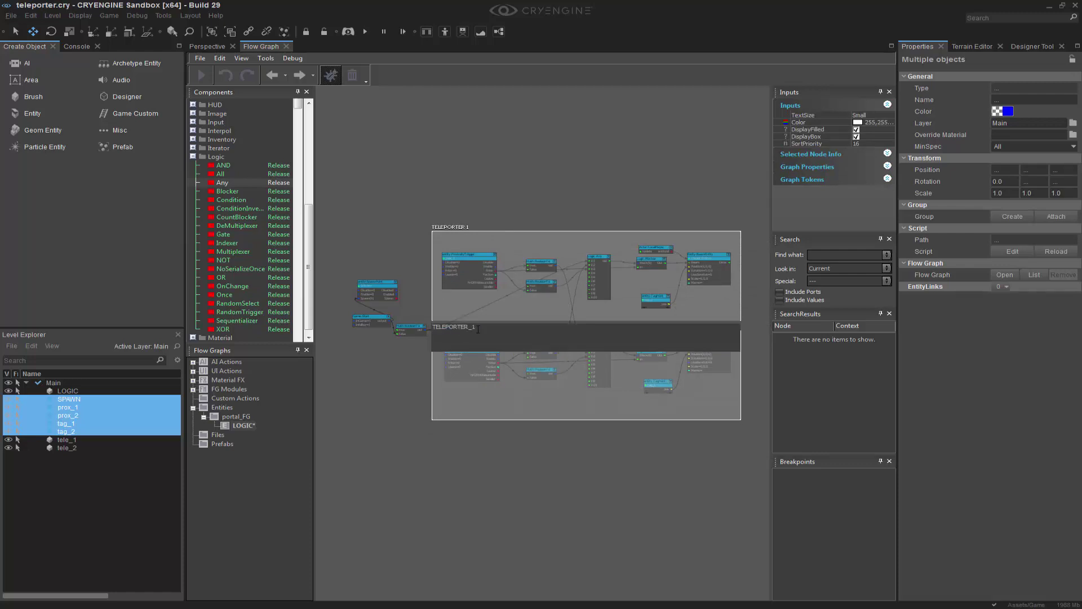
key("Return")
left_click(444, 509)
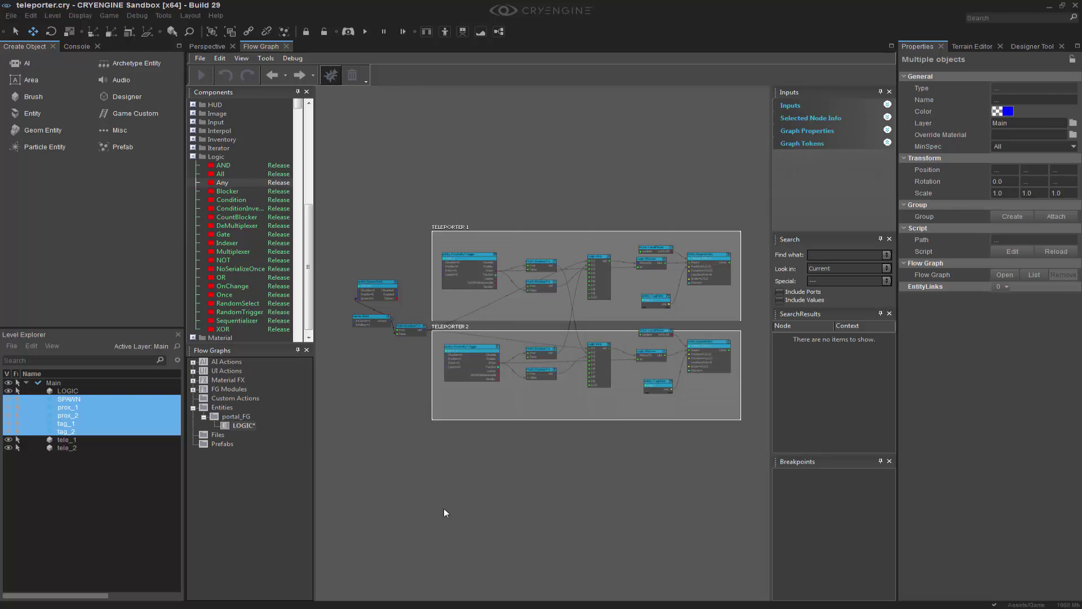
Move the whole prox_2 node group down so it sits fully inside the TELEPORTER_2 box
left_click(597, 341)
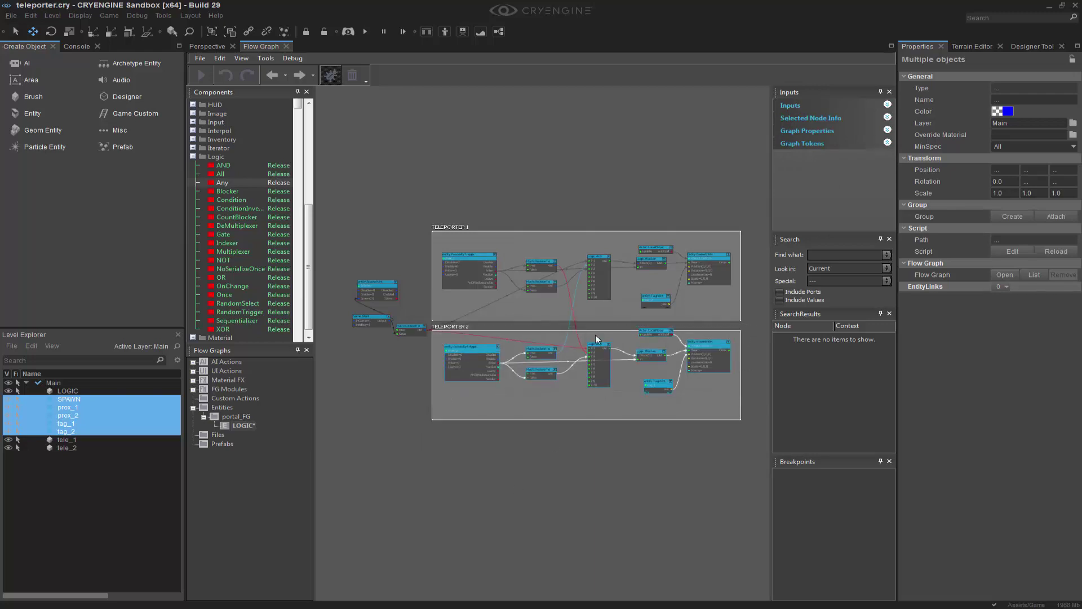
left_click_drag(658, 330, 658, 346)
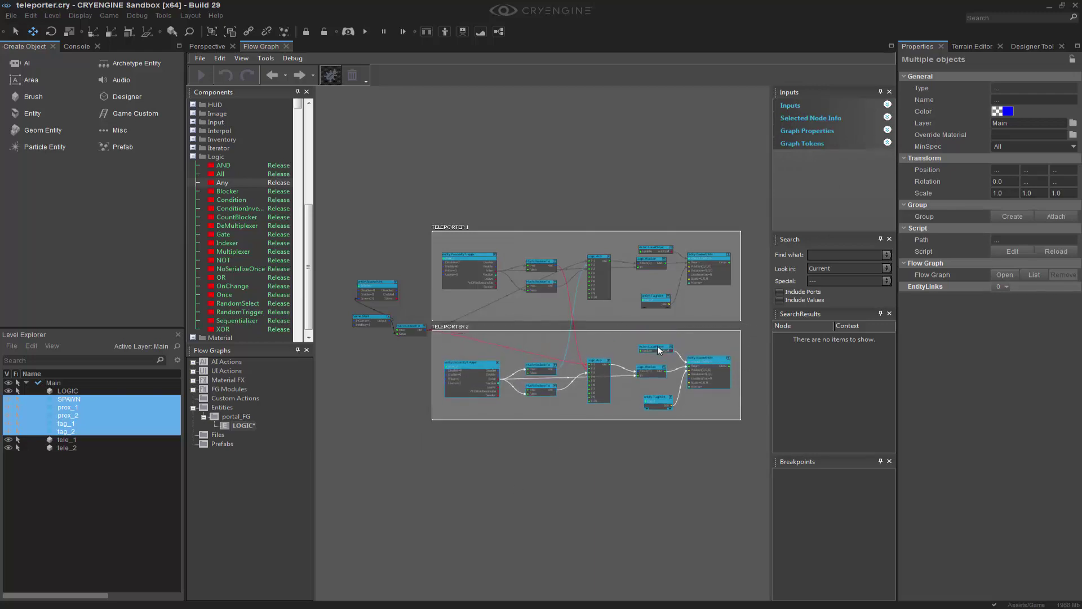
left_click(476, 423)
Add a comment box titled INTIIALIZE over the SpawnPoint and Game:Start nodes
middle_click_drag(475, 426, 584, 459)
scroll(570, 439, "up", 3)
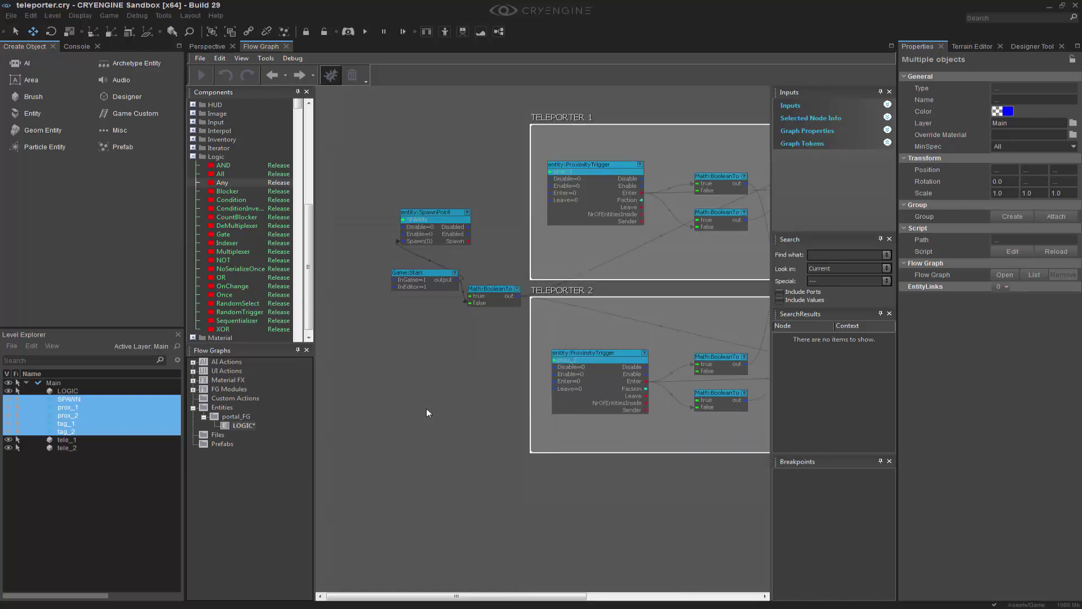
middle_click_drag(426, 409, 460, 440)
right_click(401, 213)
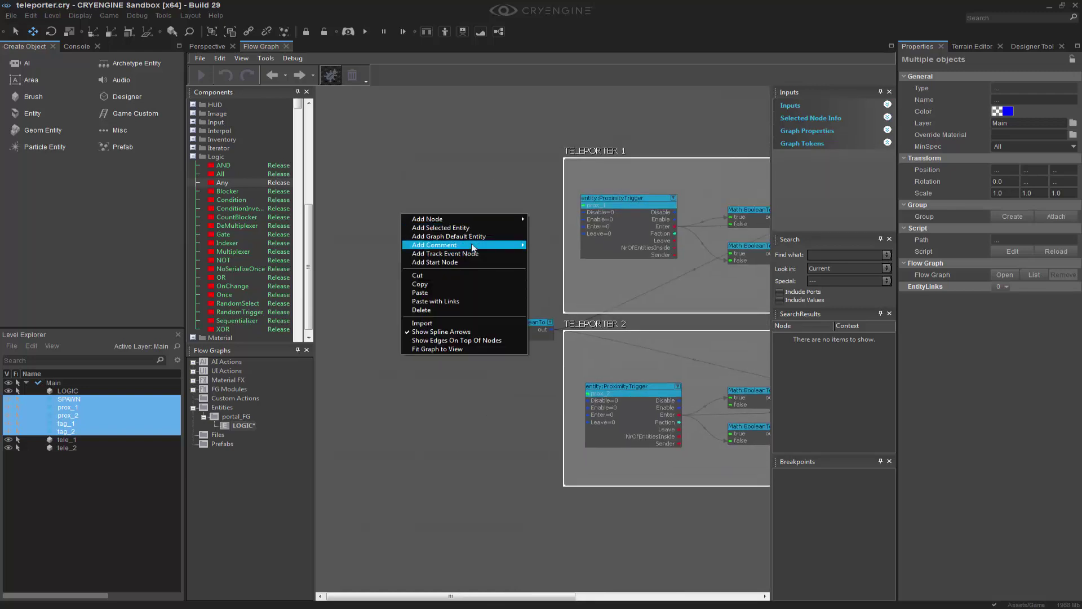
mouse_move(474, 245)
left_click(566, 253)
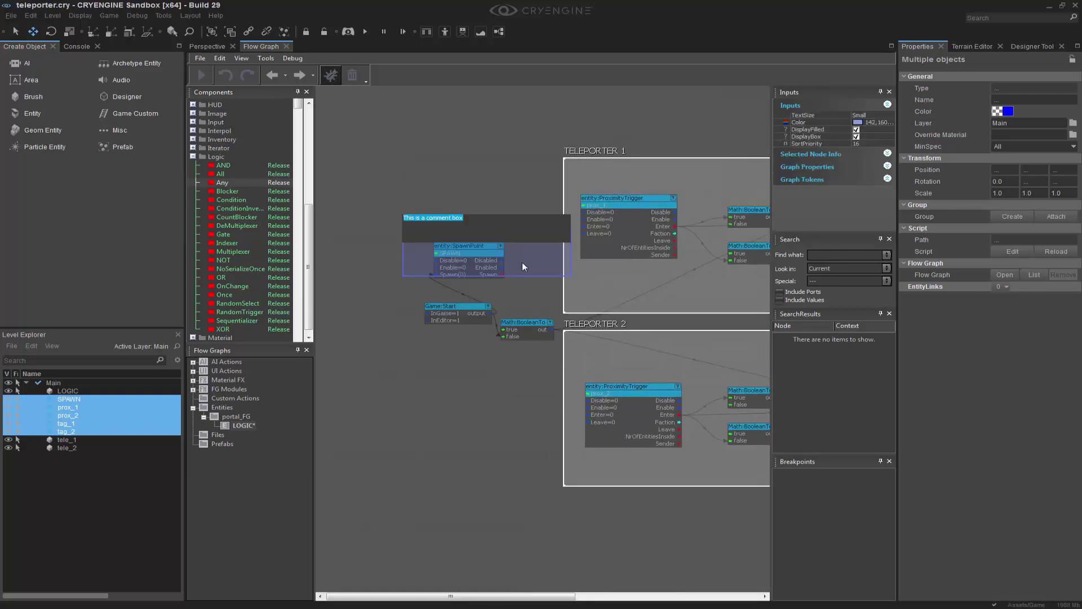
type("INTIIALIZE")
key("Return")
Colour the INTIIALIZE comment box white, shift it away from the teleporter boxes and extend it down past the Game:Start node
double_click(857, 123)
left_click_drag(552, 272, 552, 251)
left_click(620, 248)
left_click_drag(438, 218, 389, 229)
left_click_drag(458, 288, 469, 373)
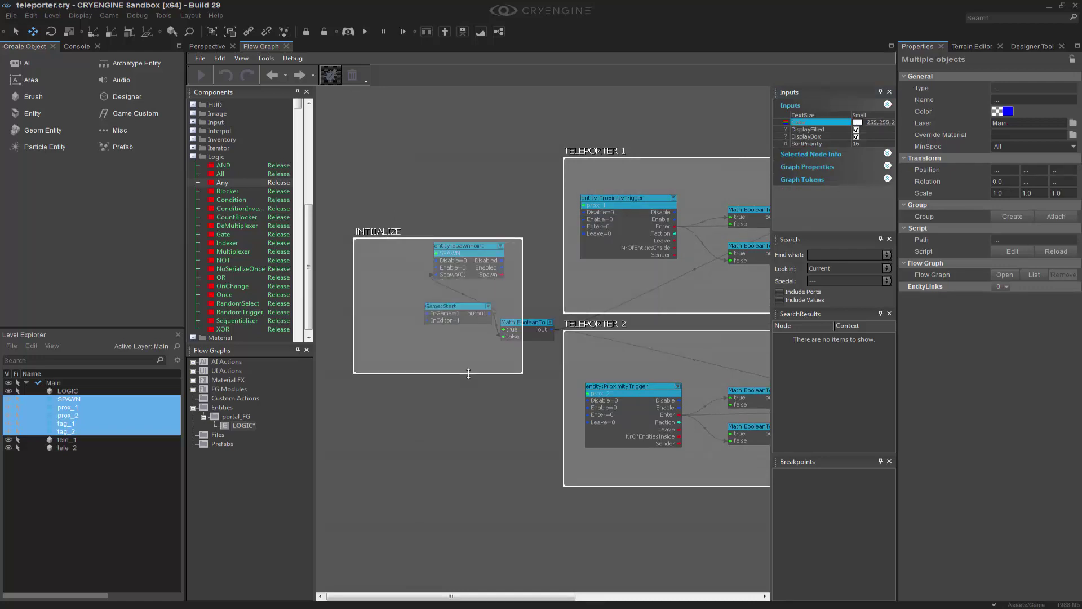
Arrange the SpawnPoint, Game:Start and BooleanTo nodes inside the INTIIALIZE box, with Game:Start ahead of the other two
left_click_drag(477, 244, 435, 247)
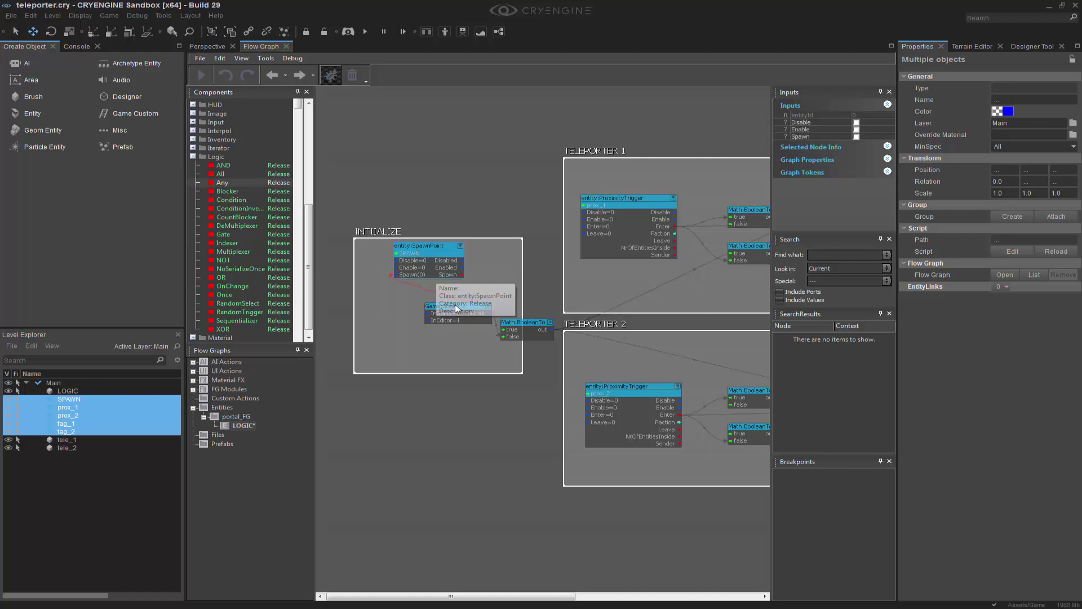
left_click_drag(455, 306, 392, 313)
left_click_drag(434, 253, 422, 306)
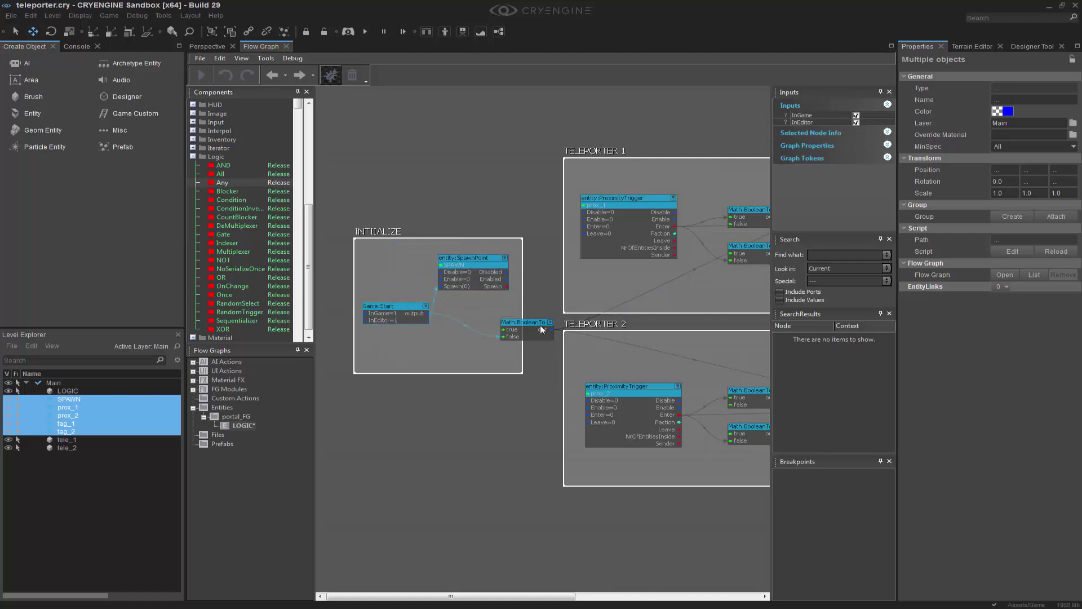
left_click(478, 327)
scroll(478, 327, "down", 5)
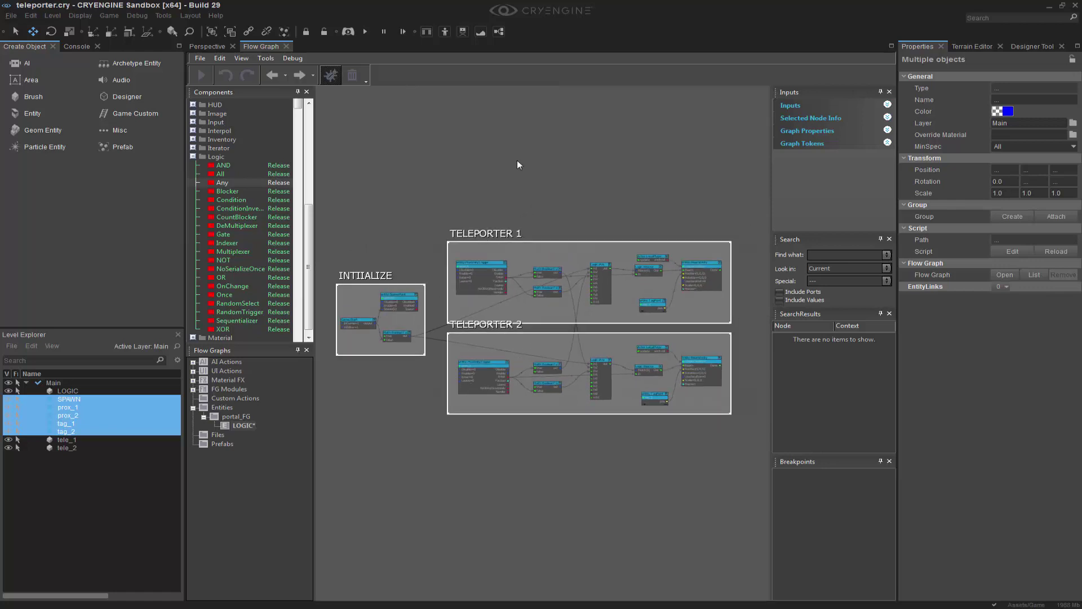
Dock the Flow Graph window beneath the Perspective viewport and frame all three comment boxes in it
left_click(286, 46)
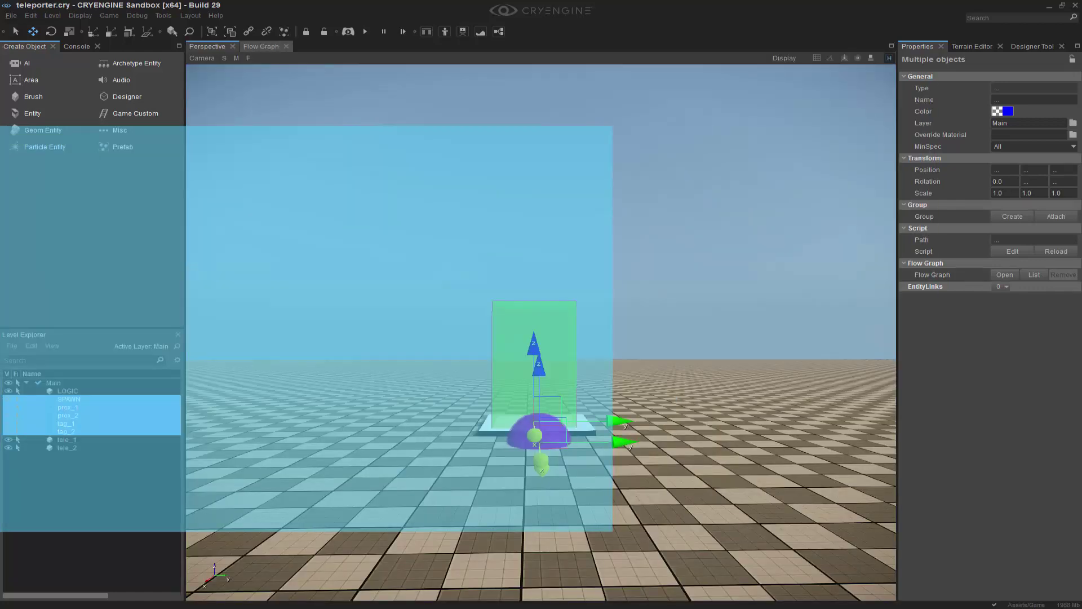
left_click_drag(1, 96, 542, 333)
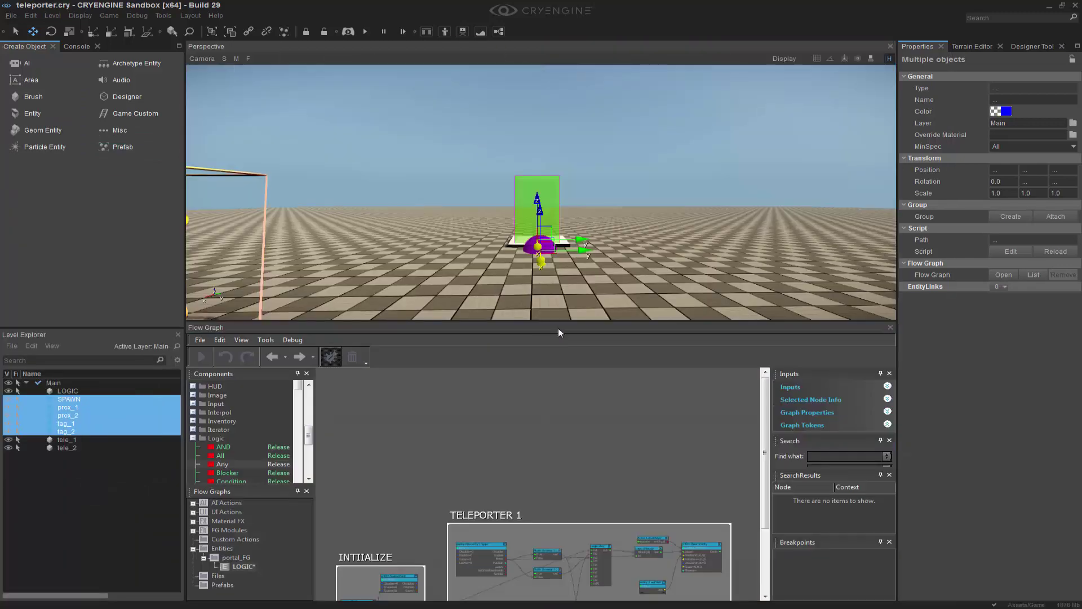
middle_click_drag(545, 477, 555, 377)
middle_click_drag(669, 487, 665, 455)
scroll(665, 455, "down", 1)
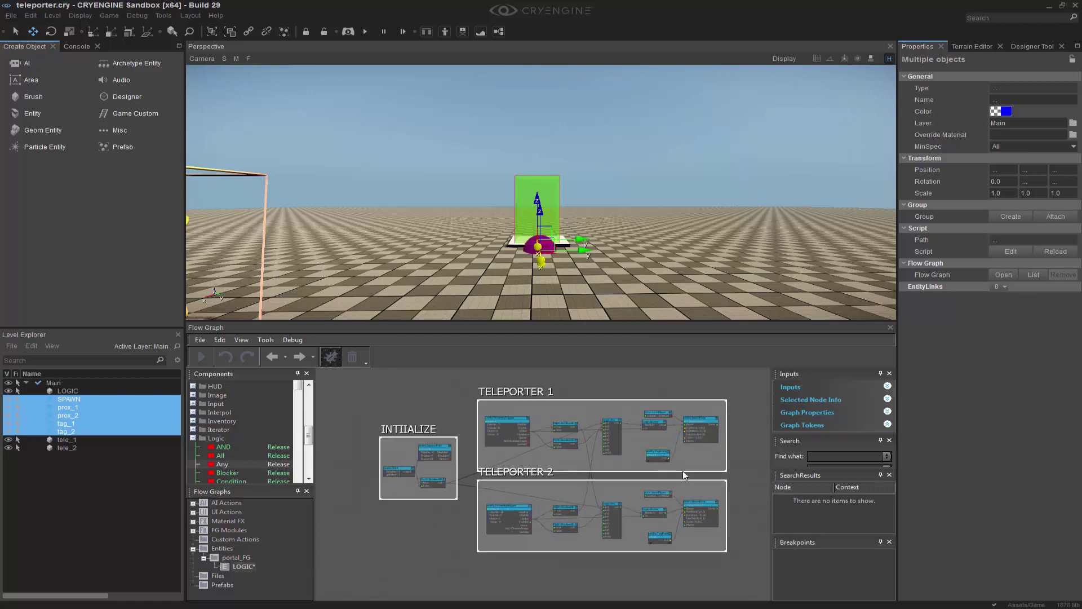
scroll(772, 168, "up", 2)
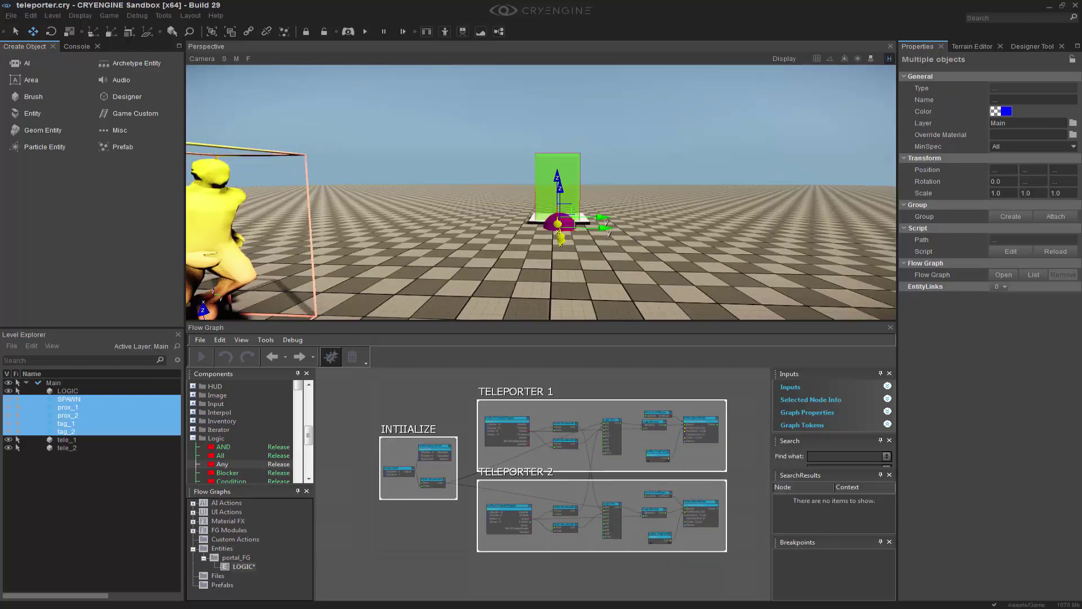
Save the level and test the teleporter in game mode by walking the player into the green portals
key("ctrl+s")
key("ctrl+g")
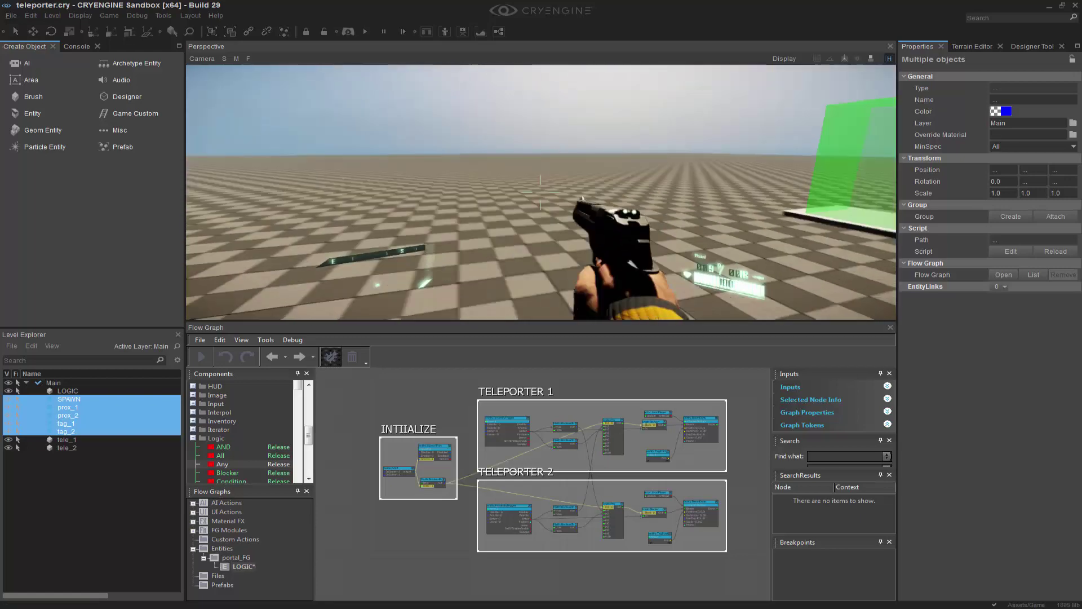
key("w")
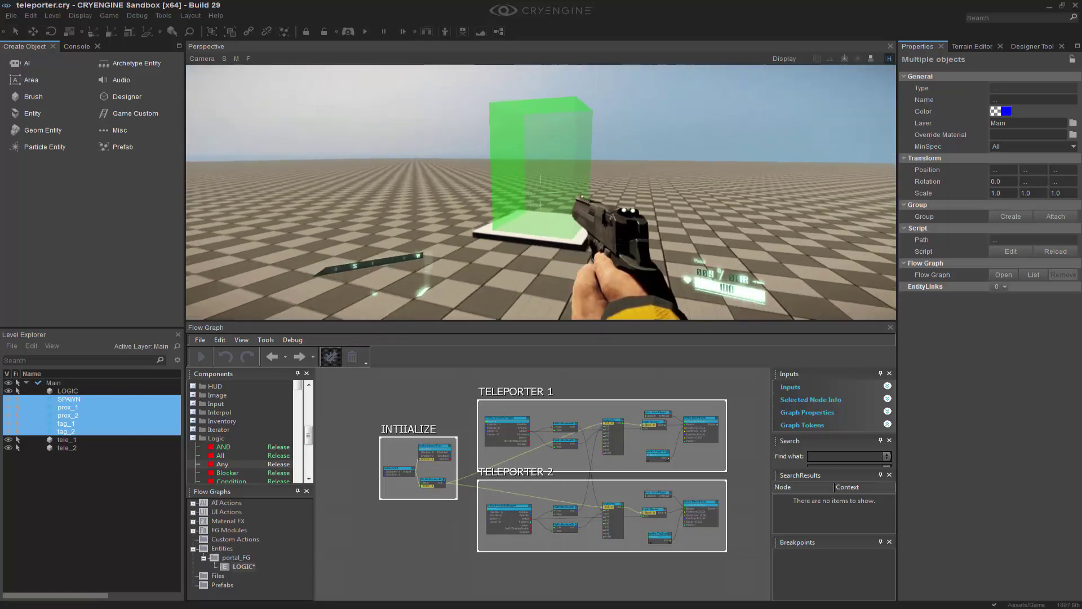
key("w")
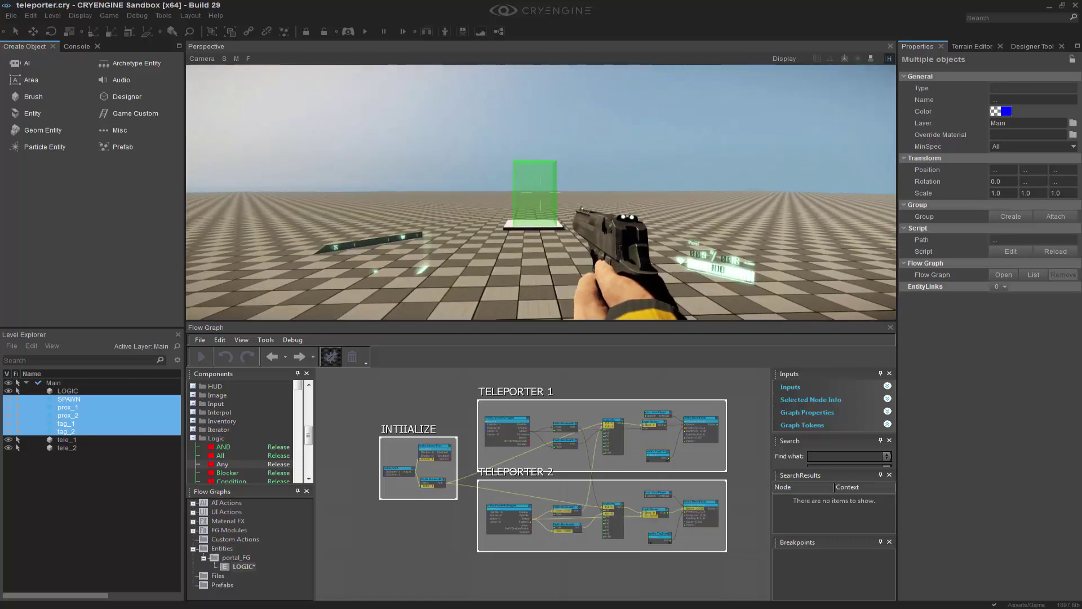
key("w")
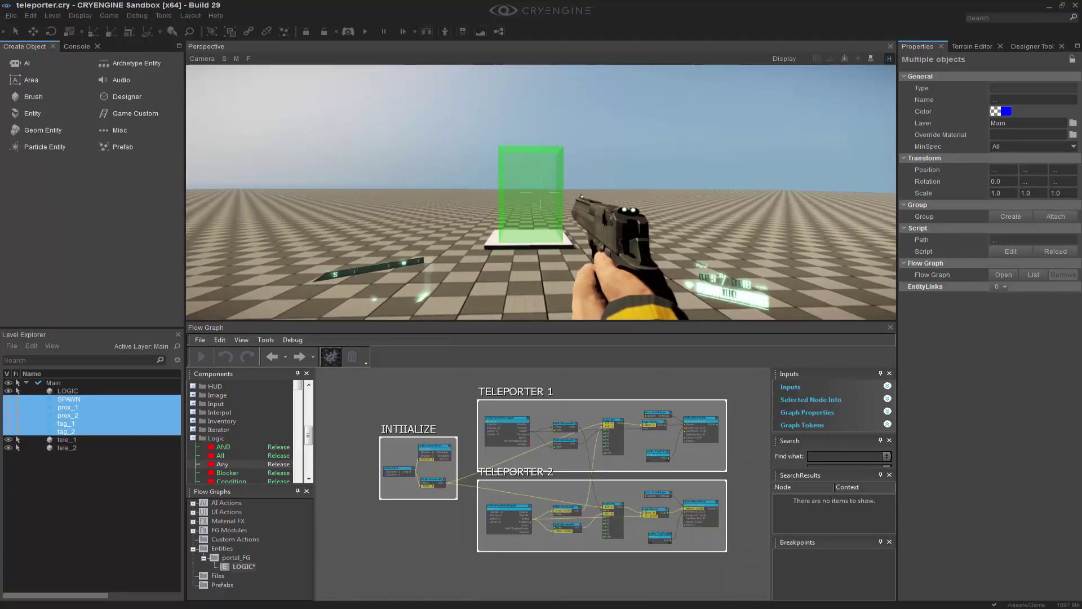